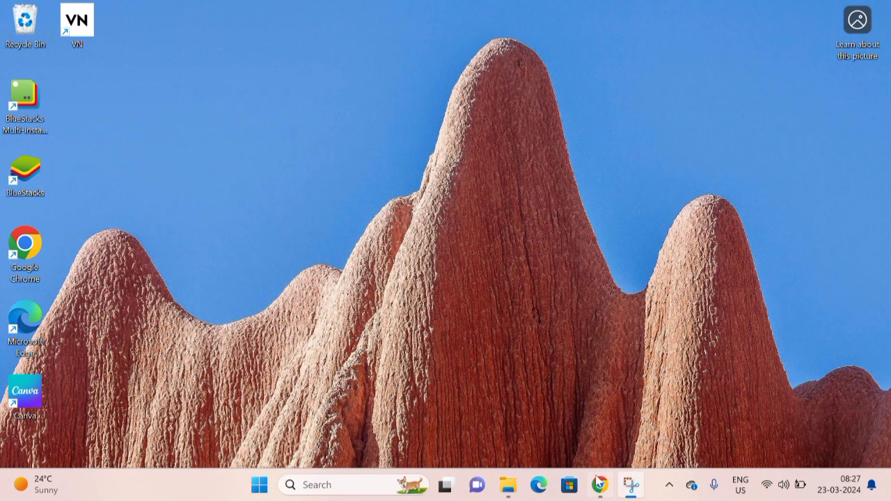
# Open a new Chrome tab and search Google for 'voter id download'
pyautogui.click(600, 483)
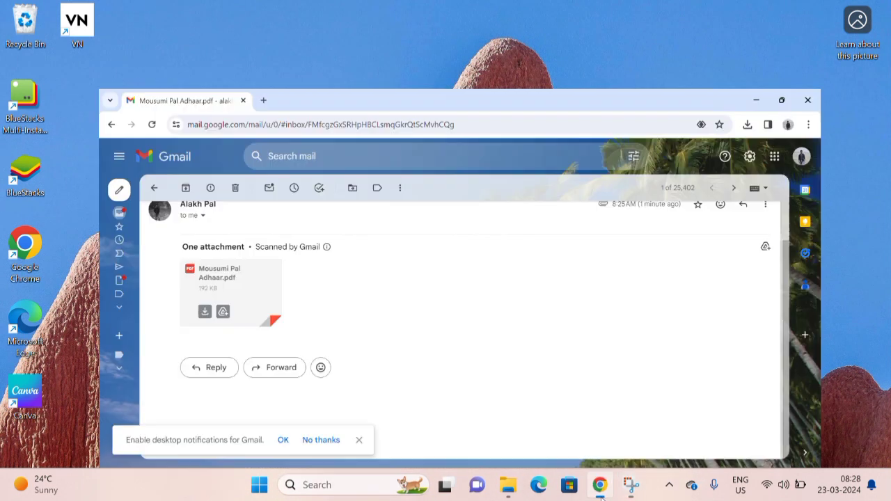
pyautogui.click(201, 16)
pyautogui.moveTo(215, 16); pyautogui.dragTo(157, 36)
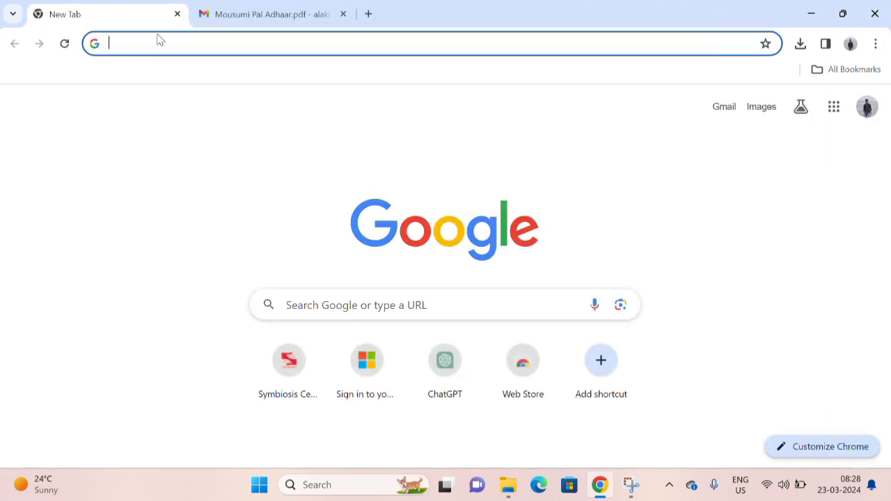
pyautogui.click(155, 44)
pyautogui.write('voter id')
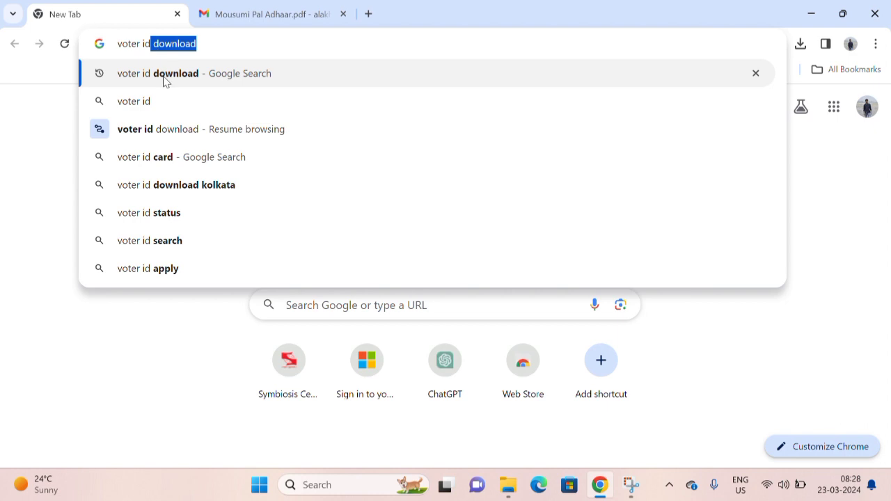
pyautogui.click(163, 79)
# Try the E-Epic Download result, then go back and open the NVSP result
pyautogui.scroll(-1, 149, 392)
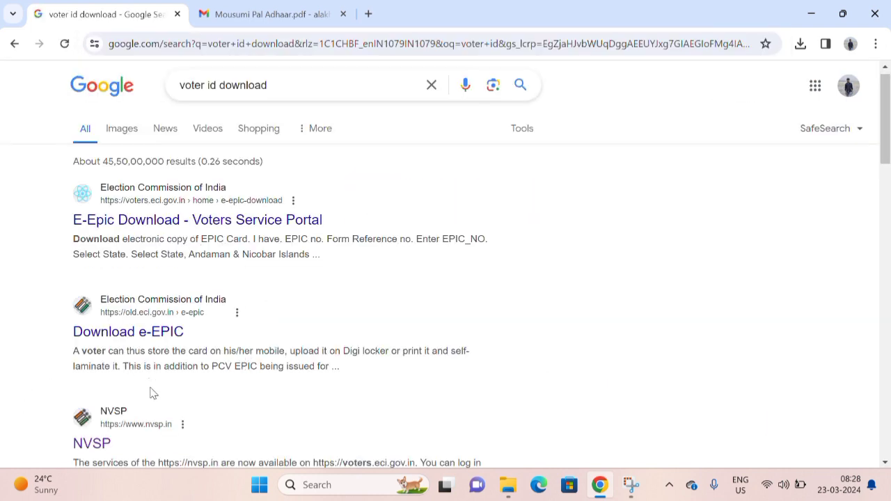
pyautogui.click(145, 167)
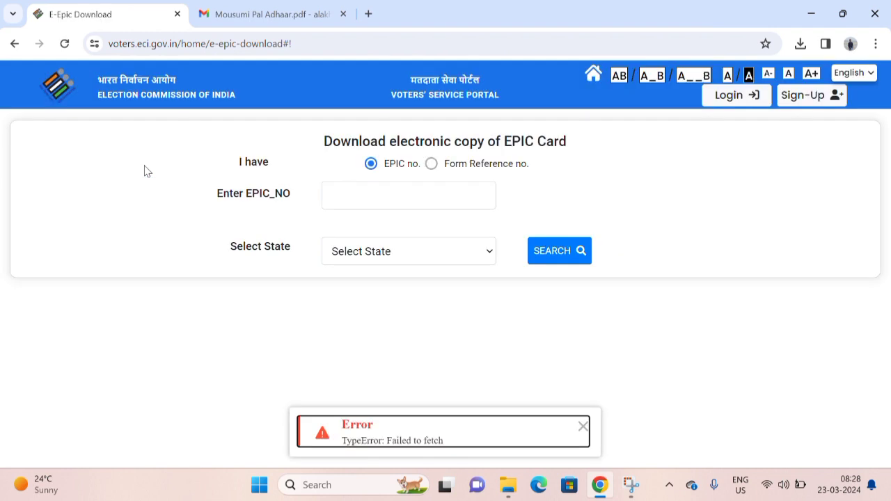
pyautogui.click(15, 44)
pyautogui.scroll(-2, 229, 240)
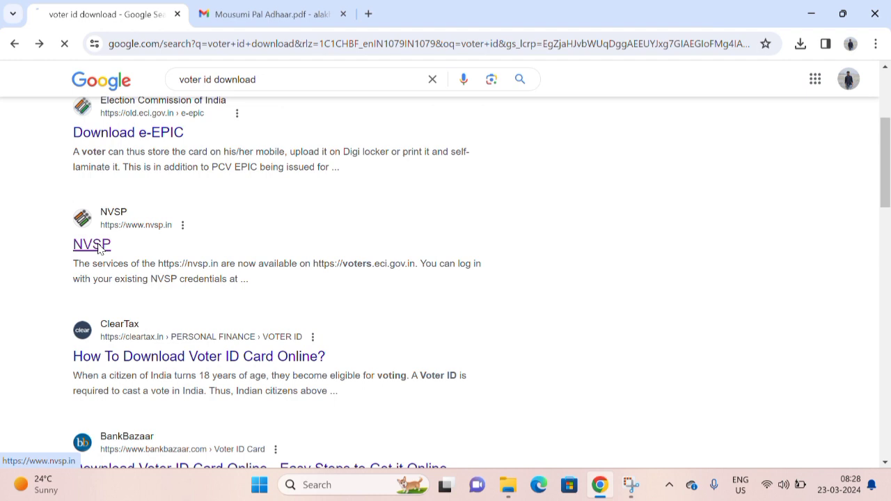
pyautogui.click(98, 249)
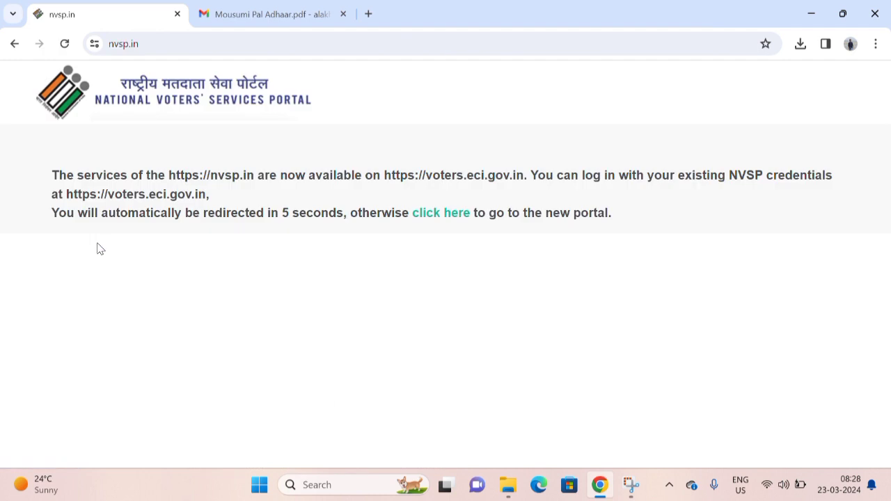
# Go on to voters.eci.gov.in and choose Fill Form 8 to reach the login page
pyautogui.click(437, 215)
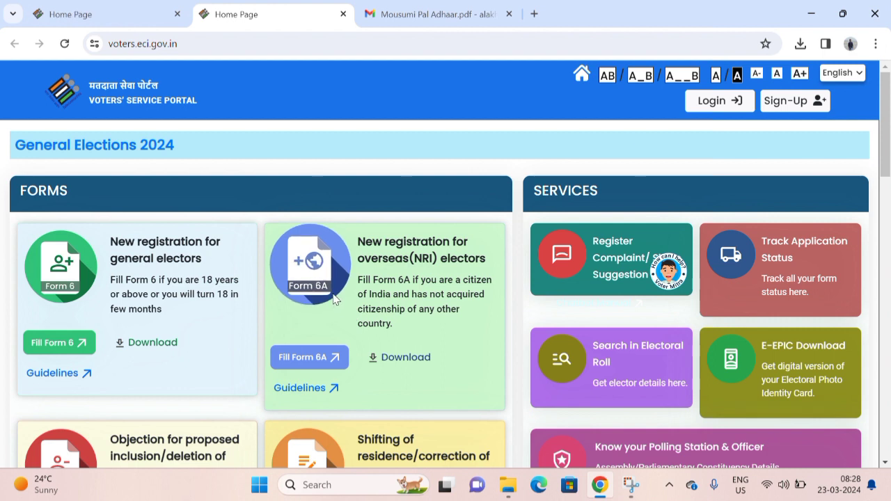
pyautogui.scroll(-3, 334, 297)
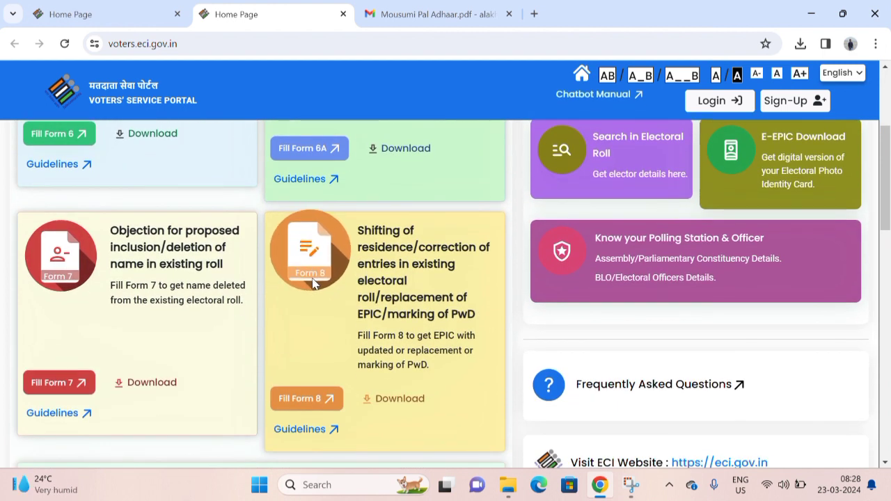
pyautogui.click(322, 403)
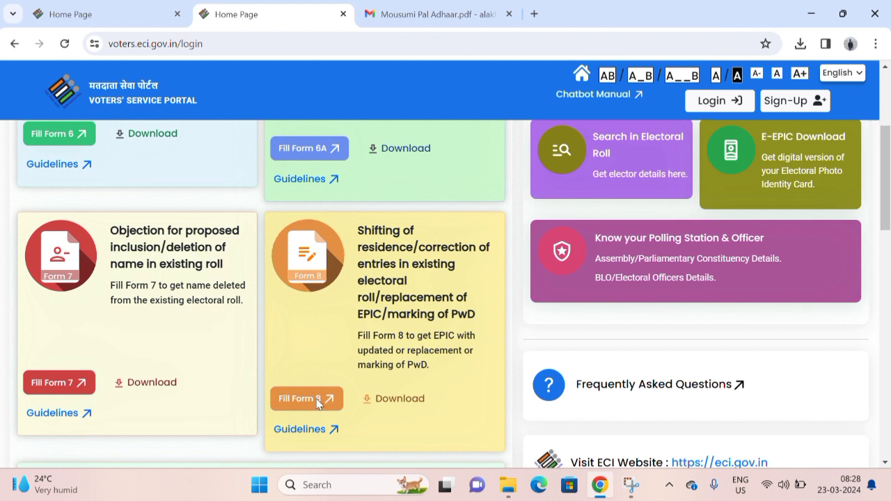
pyautogui.click(542, 234)
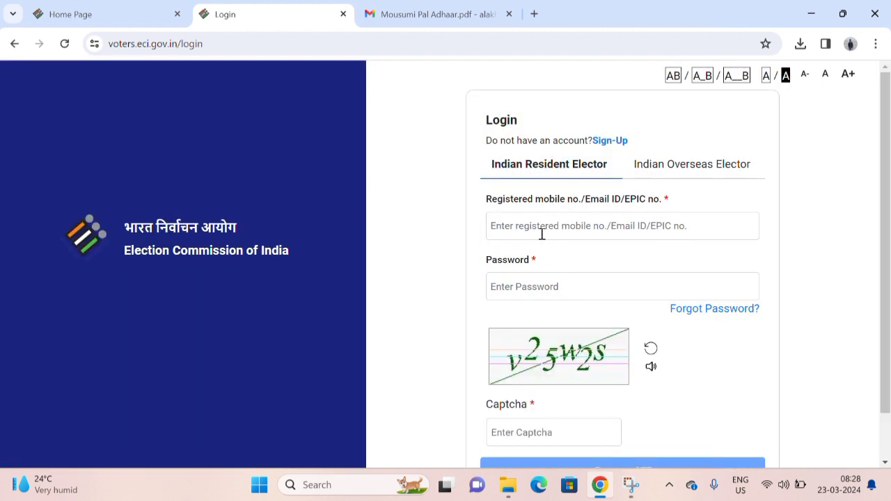
# Enter the registered mobile number, account password and captcha, then request the login OTP
pyautogui.write('90')
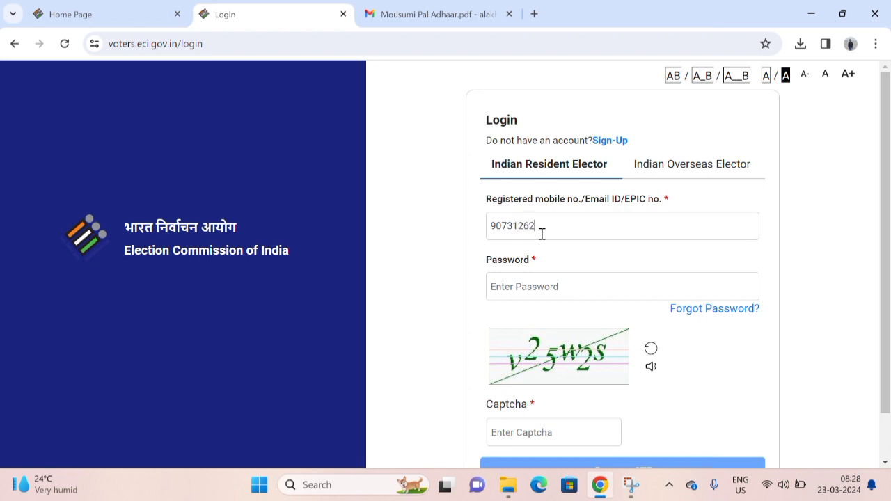
pyautogui.write('7312')
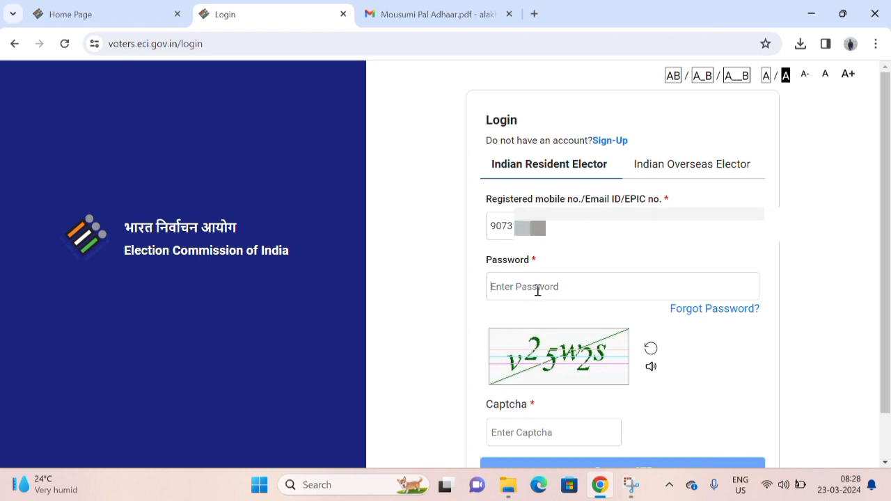
pyautogui.click(537, 291)
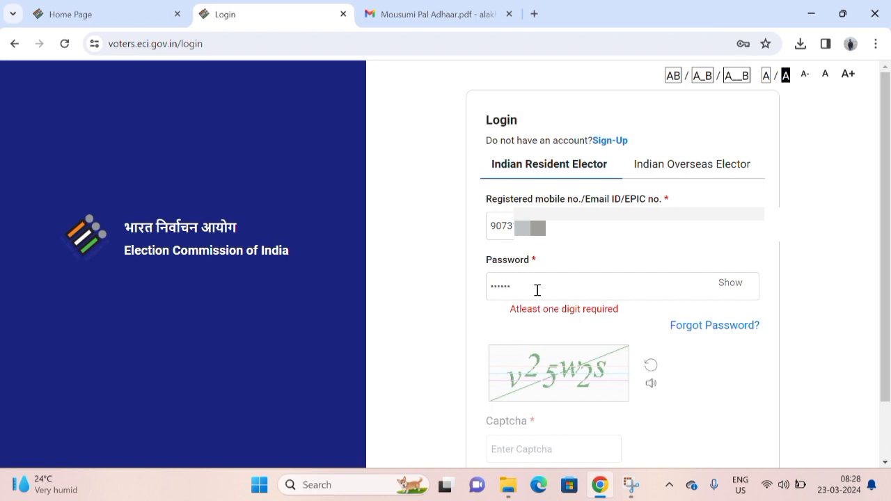
pyautogui.scroll(-1, 544, 311)
pyautogui.click(537, 378)
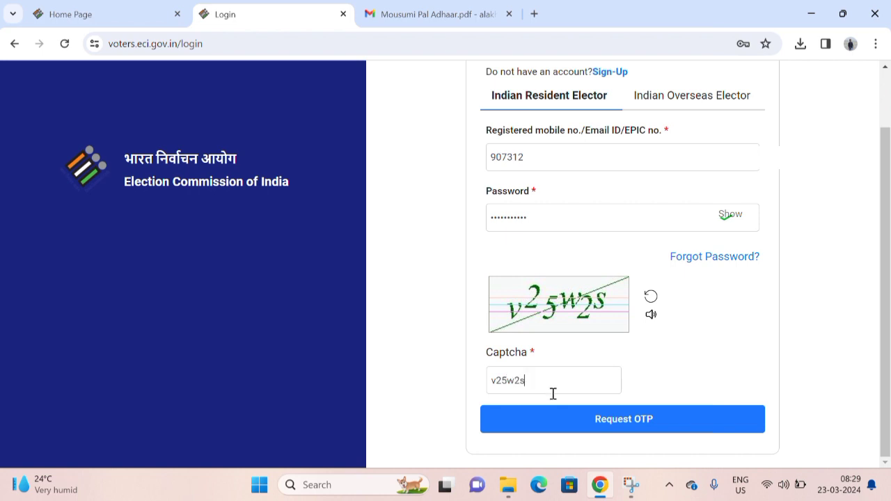
pyautogui.click(584, 420)
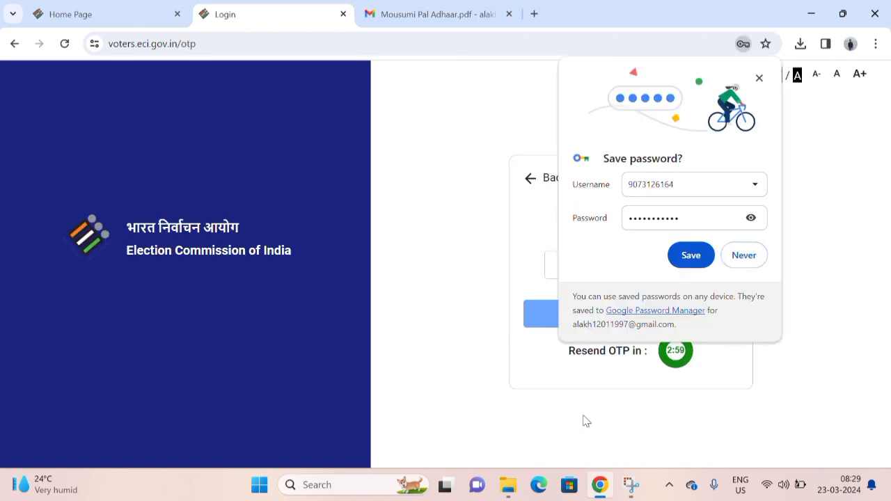
# Decline Chrome's password save, log in with the OTP, and open Form 8
pyautogui.click(743, 260)
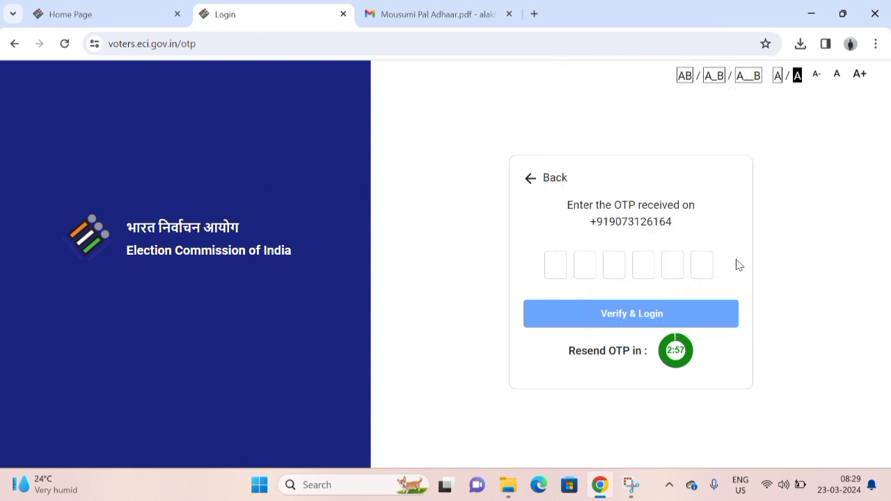
pyautogui.click(567, 269)
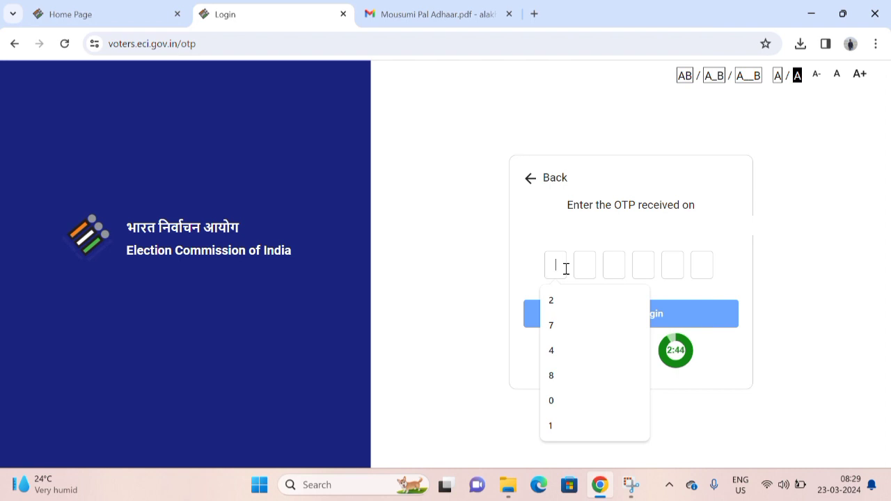
pyautogui.write('0')
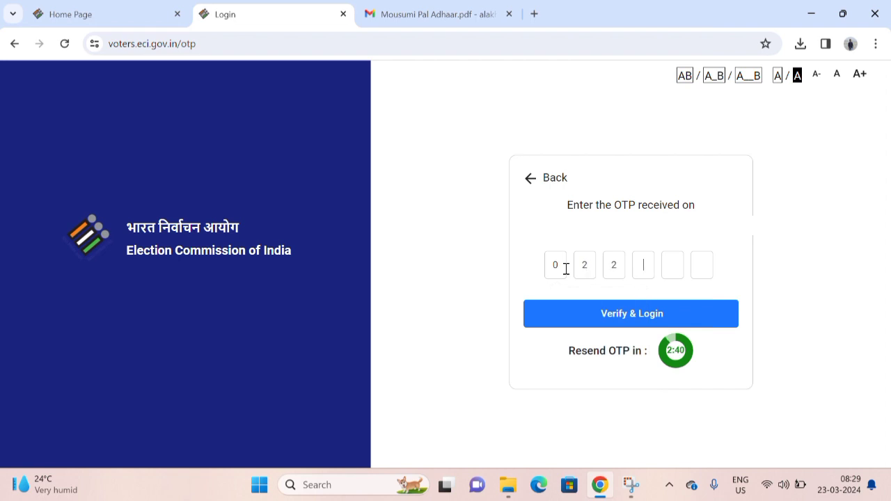
pyautogui.click(632, 311)
pyautogui.scroll(-3, 492, 323)
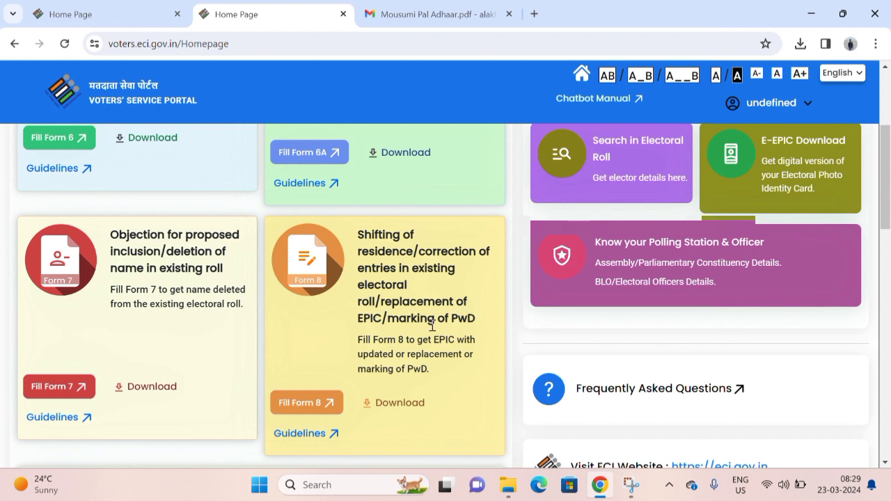
pyautogui.click(308, 403)
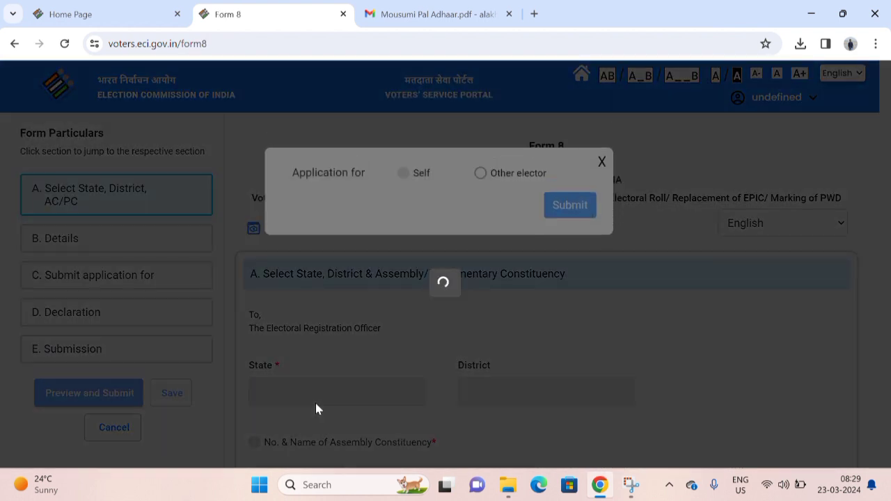
# Choose Other elector, look up and confirm the elector's EPIC record, then pick Correction of Entries
pyautogui.click(478, 179)
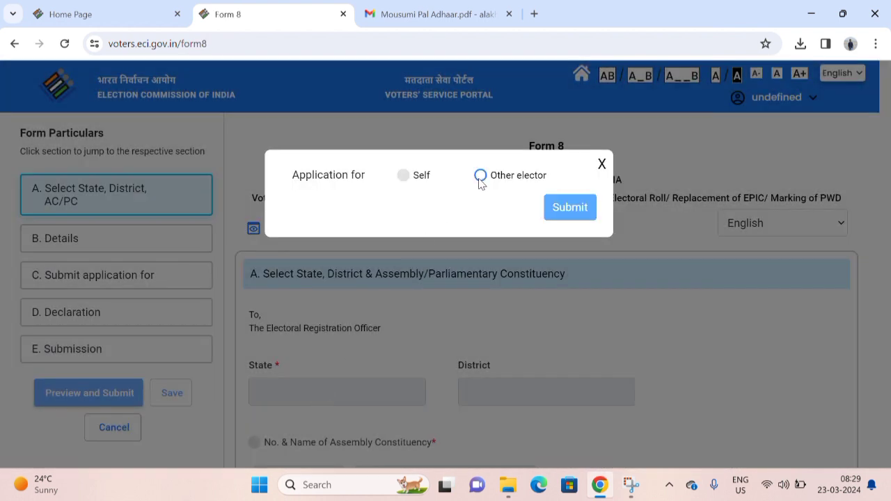
pyautogui.click(479, 224)
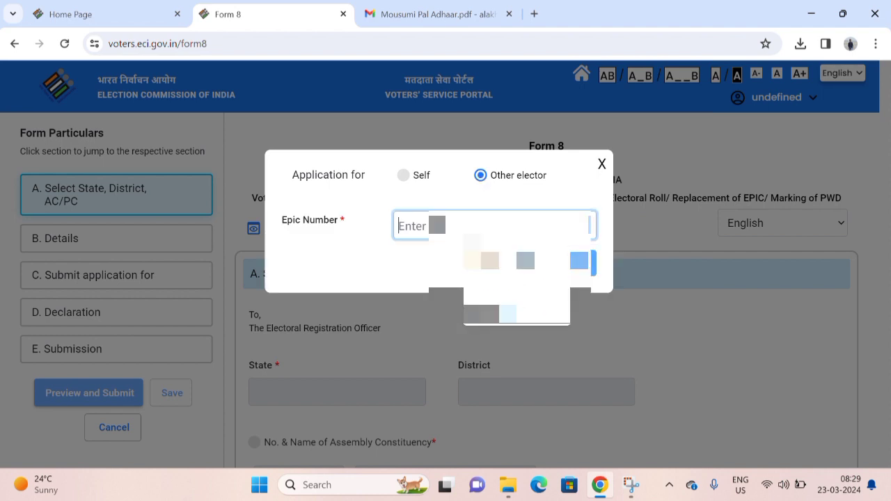
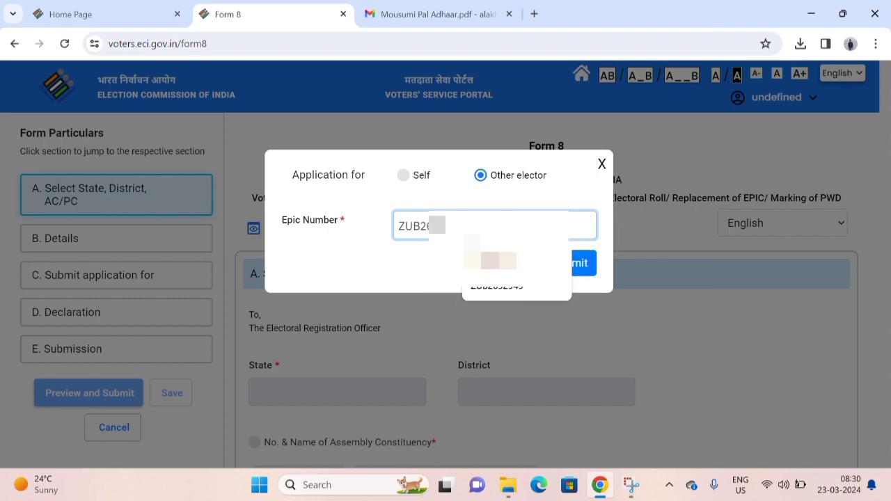
pyautogui.click(553, 255)
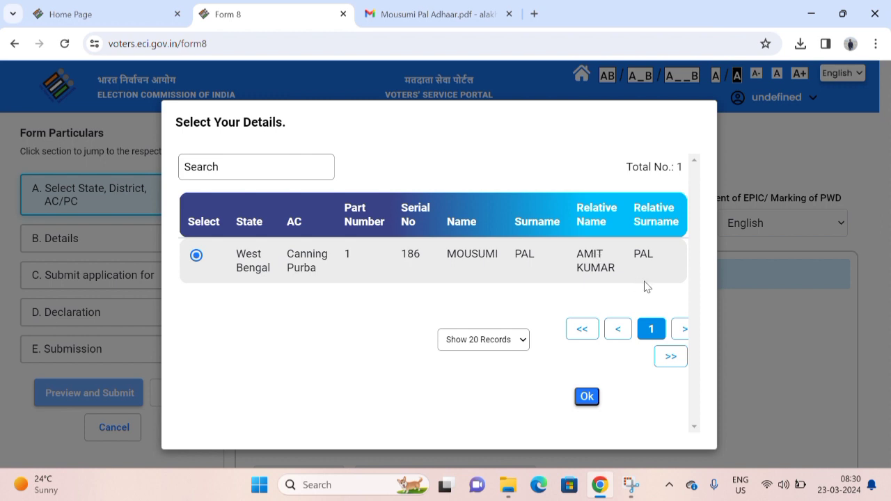
pyautogui.click(587, 396)
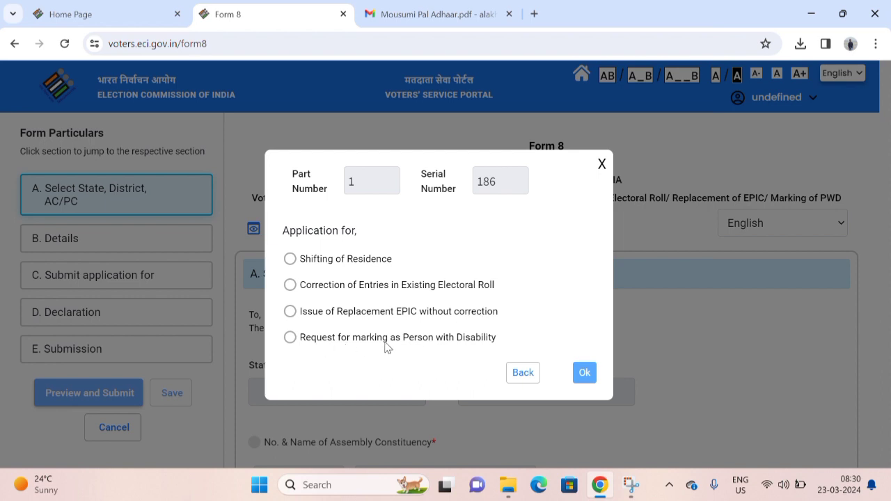
pyautogui.click(290, 284)
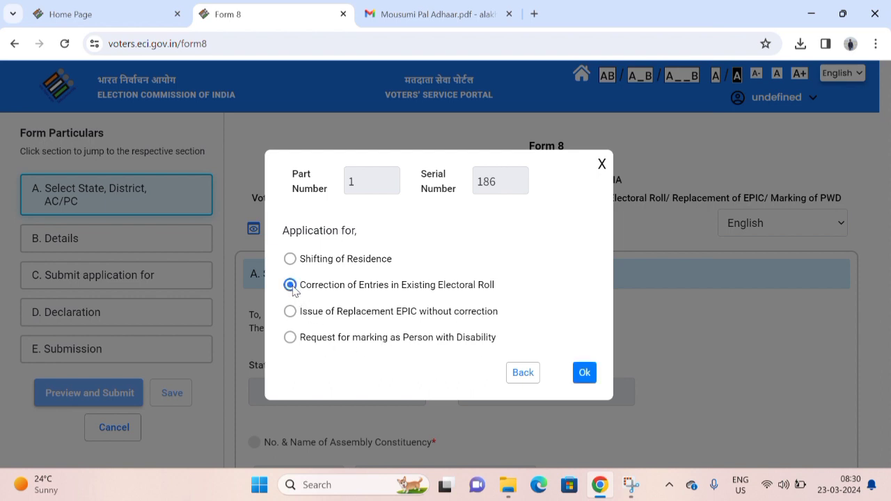
pyautogui.click(581, 375)
# Review section A's prefilled state, district and constituency, then continue to B. Details
pyautogui.scroll(-1, 410, 390)
pyautogui.scroll(-2, 409, 388)
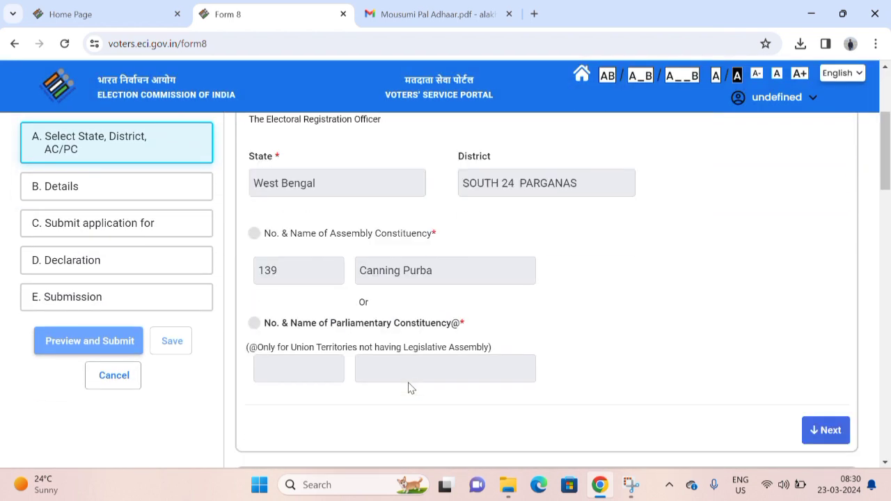
pyautogui.scroll(-2, 411, 389)
pyautogui.scroll(3, 407, 386)
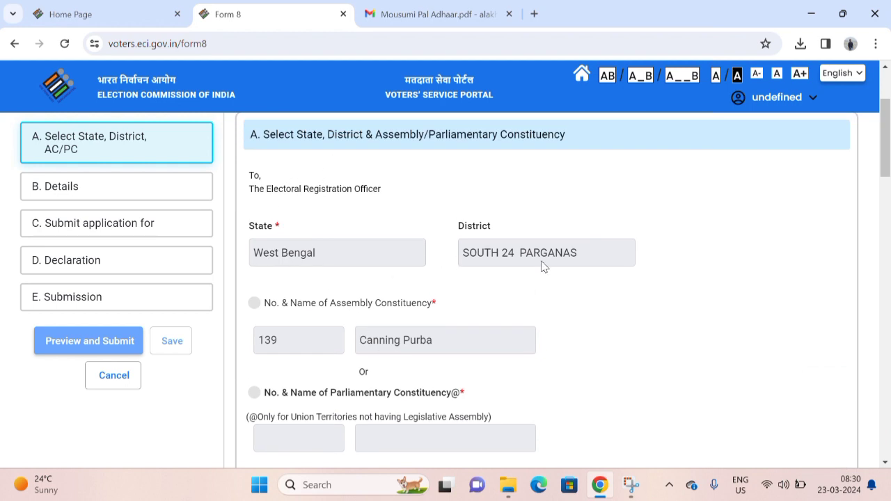
pyautogui.scroll(-1, 362, 362)
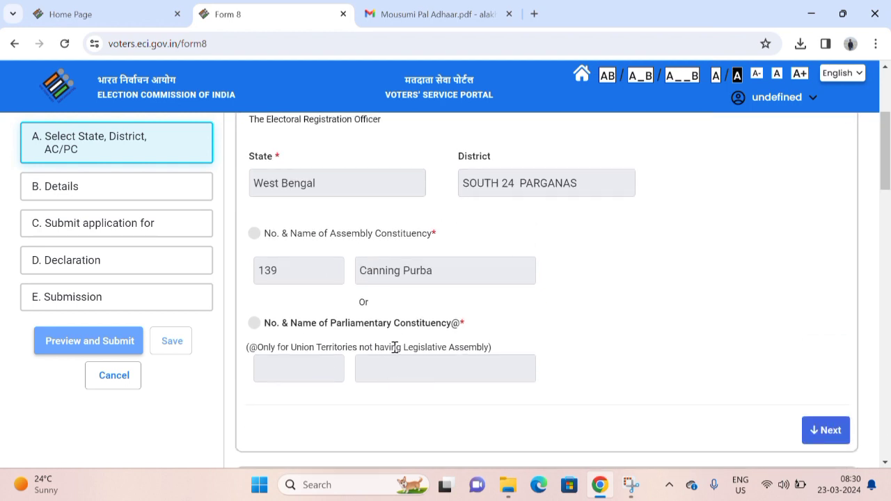
pyautogui.scroll(-2, 465, 359)
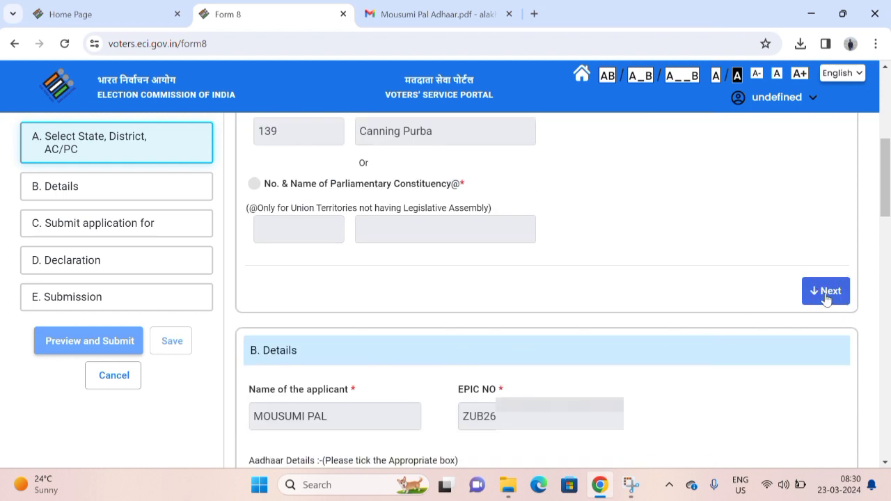
pyautogui.click(827, 297)
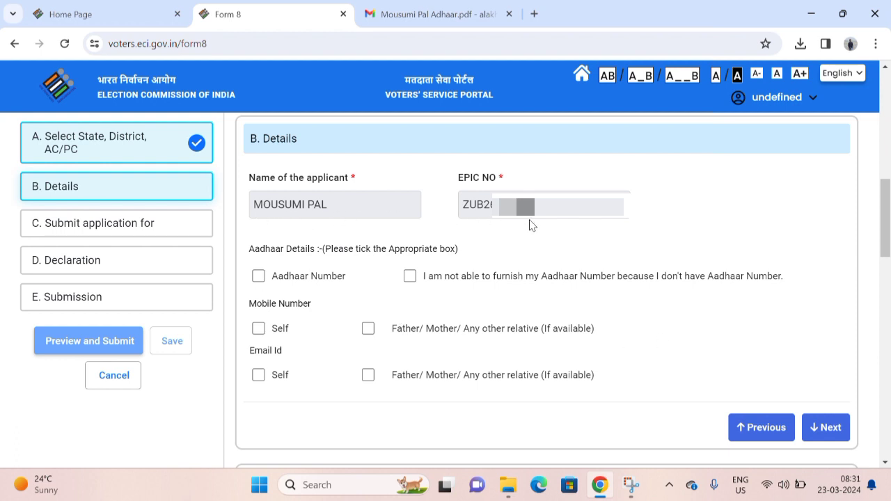
# Tick Aadhaar Number and enter the applicant's Aadhaar number
pyautogui.click(258, 277)
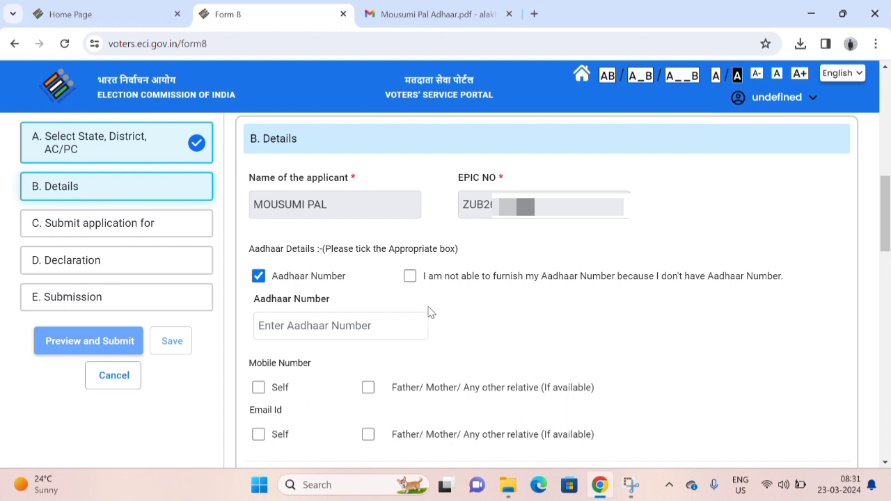
pyautogui.click(357, 324)
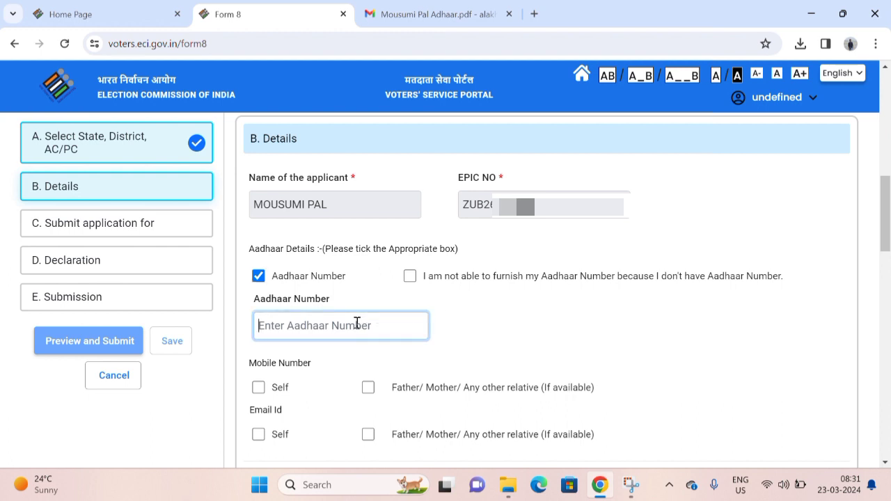
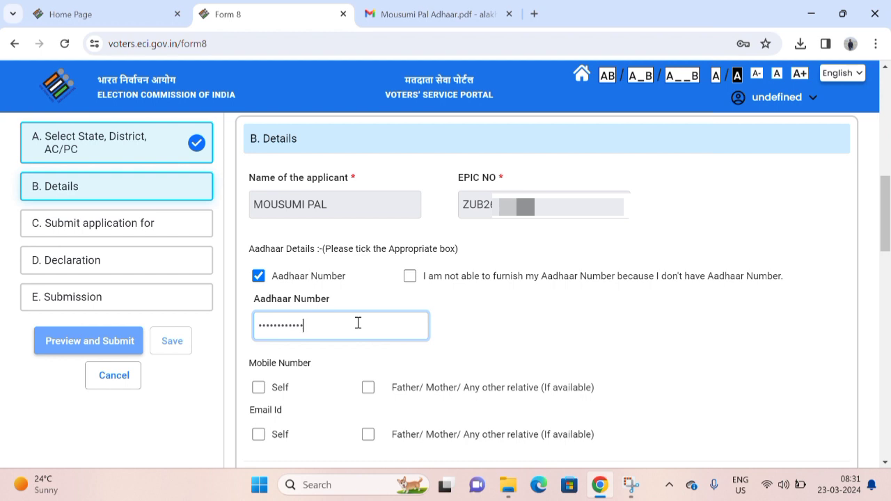
pyautogui.scroll(-1, 358, 323)
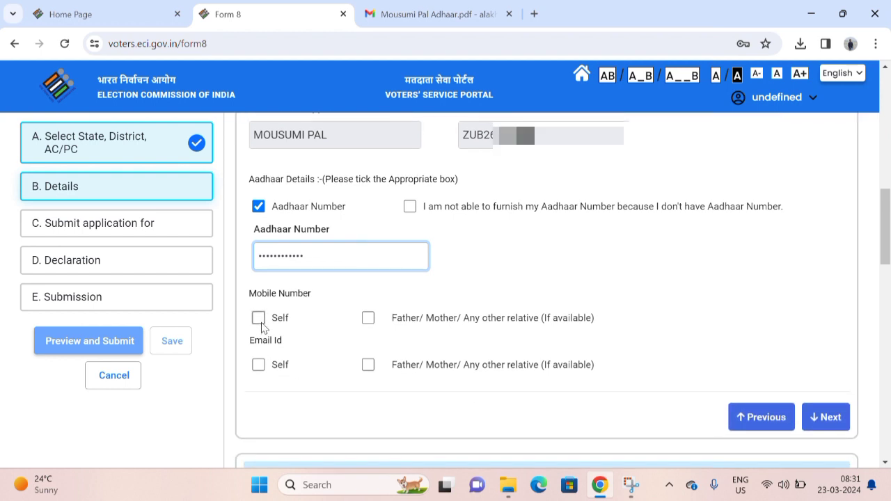
# Mark the mobile number as Self, enter the applicant's mobile number, and continue to section C
pyautogui.click(258, 318)
pyautogui.click(324, 367)
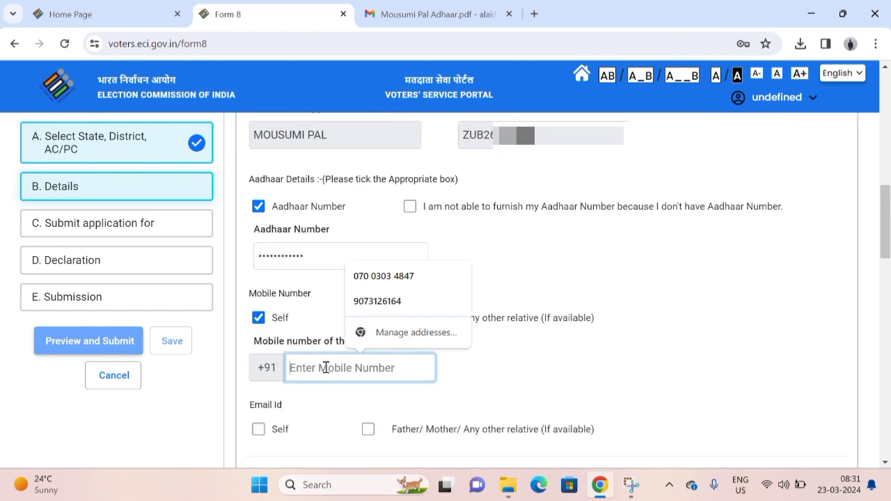
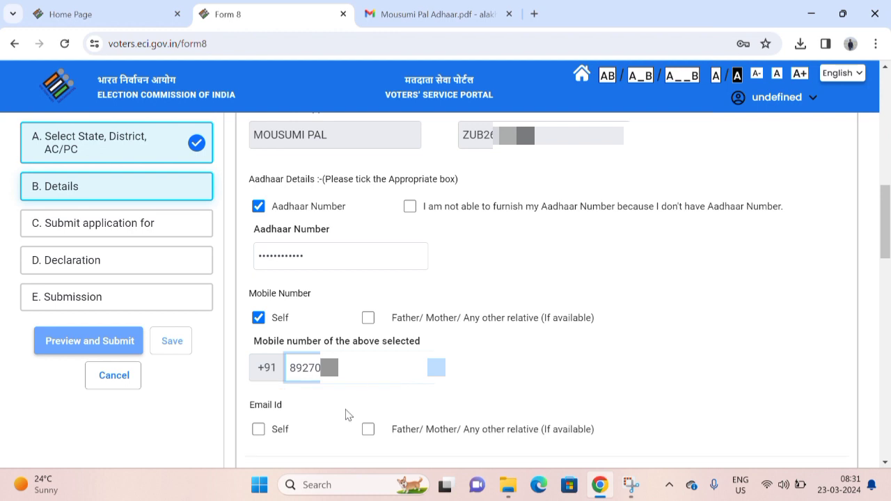
pyautogui.click(325, 435)
pyautogui.scroll(-1, 324, 437)
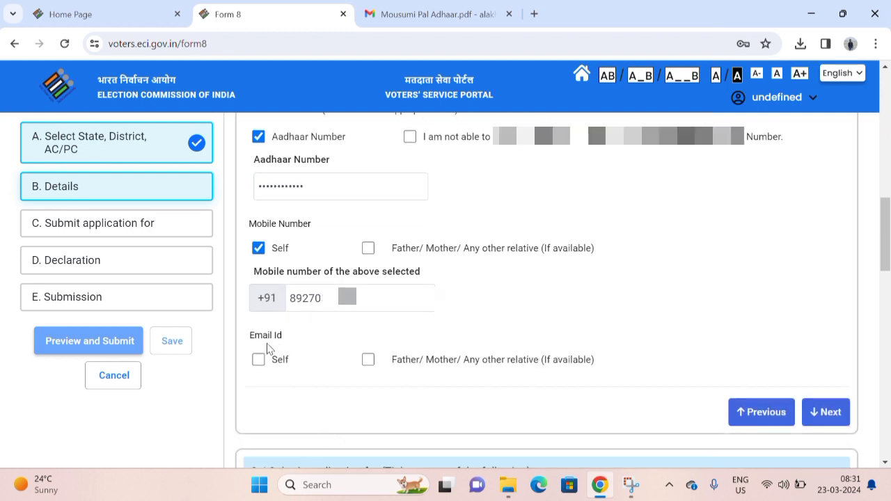
pyautogui.scroll(-1, 386, 379)
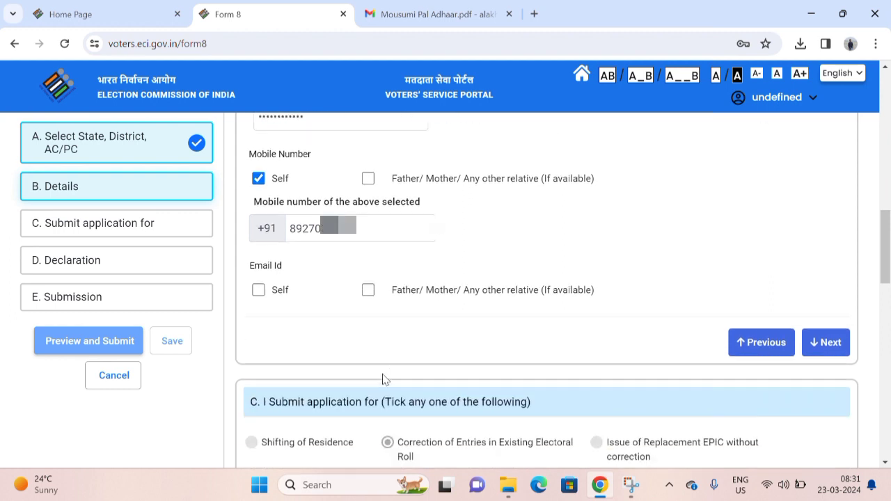
pyautogui.click(828, 342)
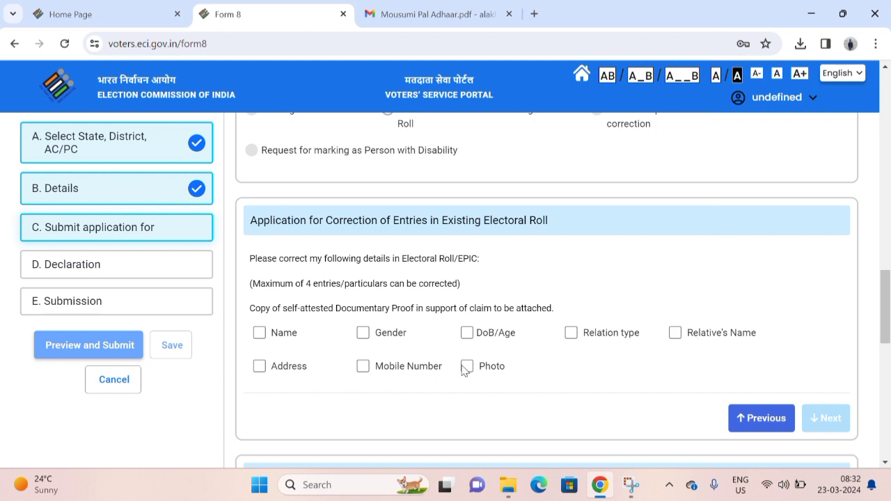
# Tick Address and Mobile Number for correction, then enter the new house number and street
pyautogui.click(259, 366)
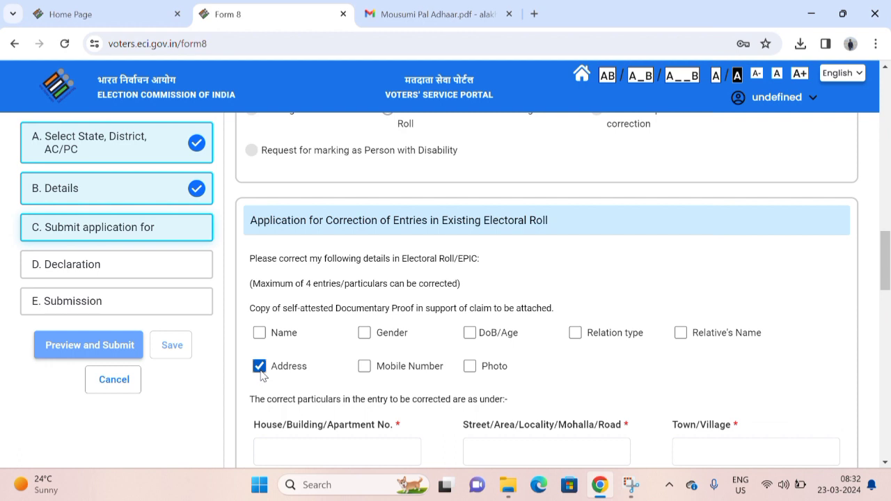
pyautogui.click(364, 369)
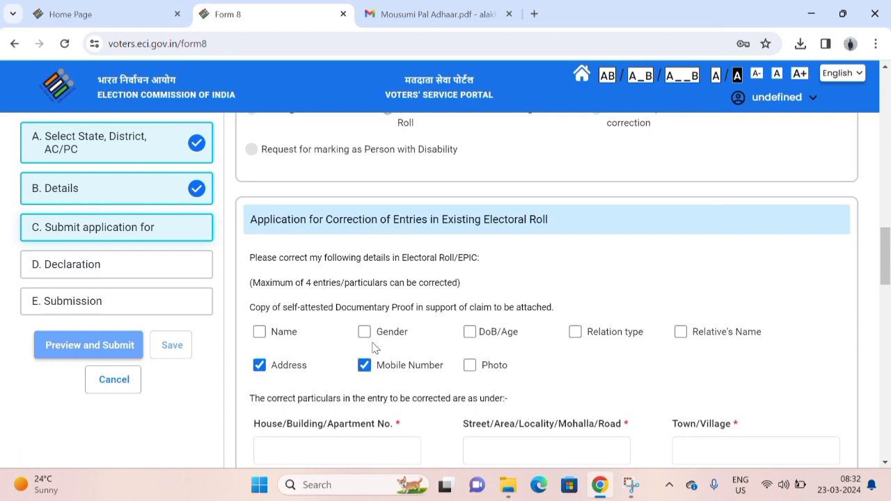
pyautogui.scroll(-2, 371, 344)
pyautogui.click(322, 315)
pyautogui.write('vASTU')
pyautogui.press('BackSpace')
pyautogui.press('BackSpace')
pyautogui.press('BackSpace')
pyautogui.press('BackSpace')
pyautogui.press('BackSpace')
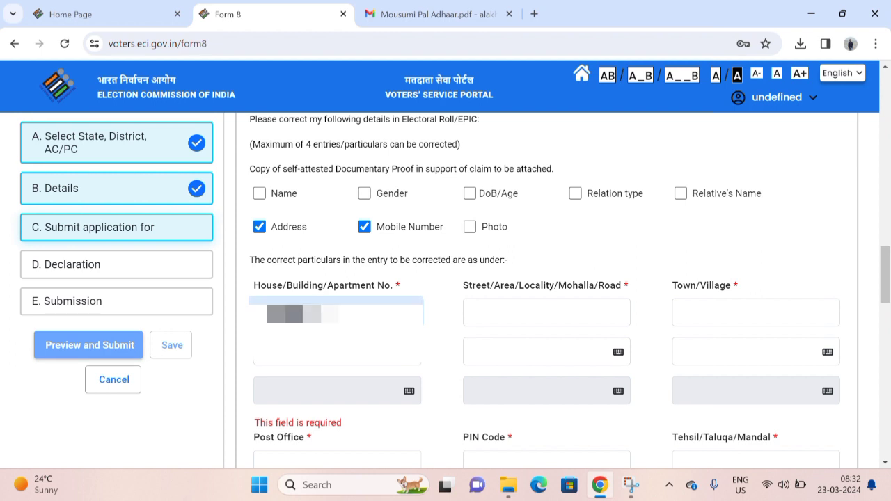
pyautogui.click(474, 315)
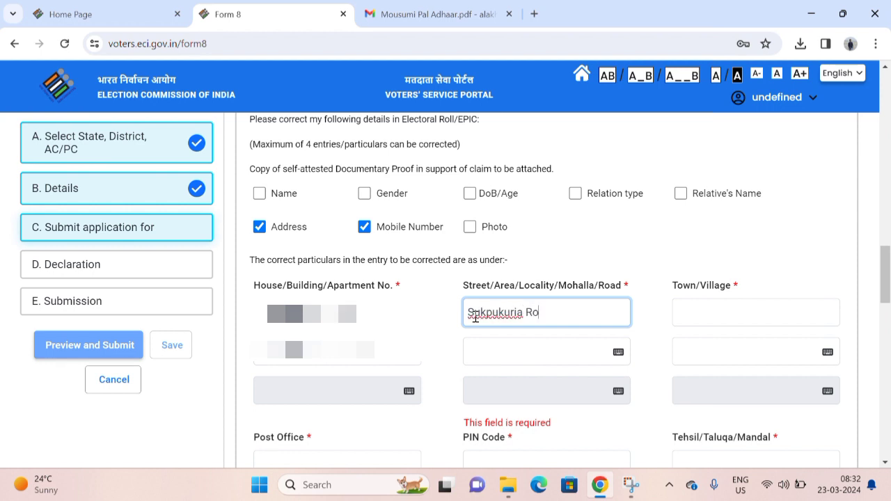
# Fill in the new address's town/village, post office, PIN code and tehsil
pyautogui.click(691, 312)
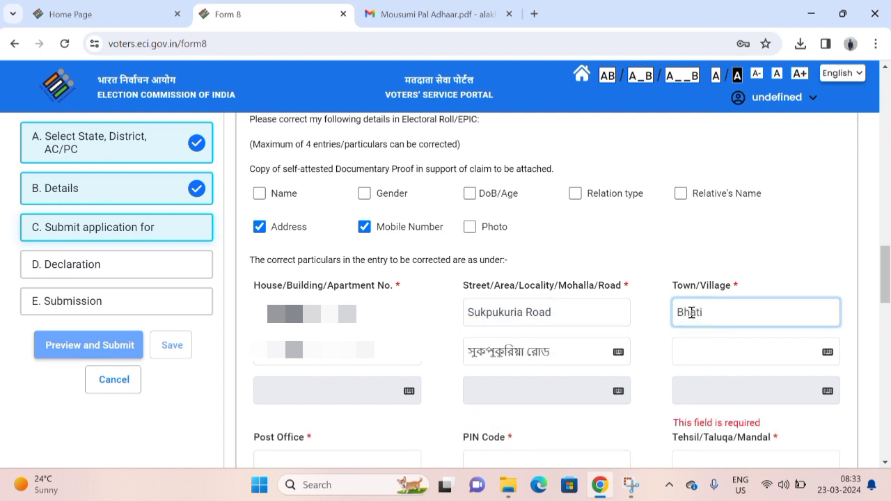
pyautogui.scroll(-1, 306, 408)
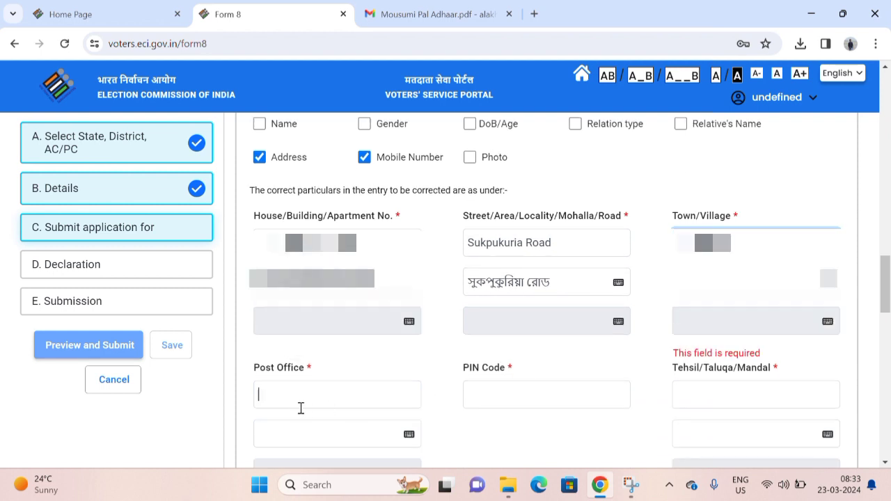
pyautogui.click(299, 407)
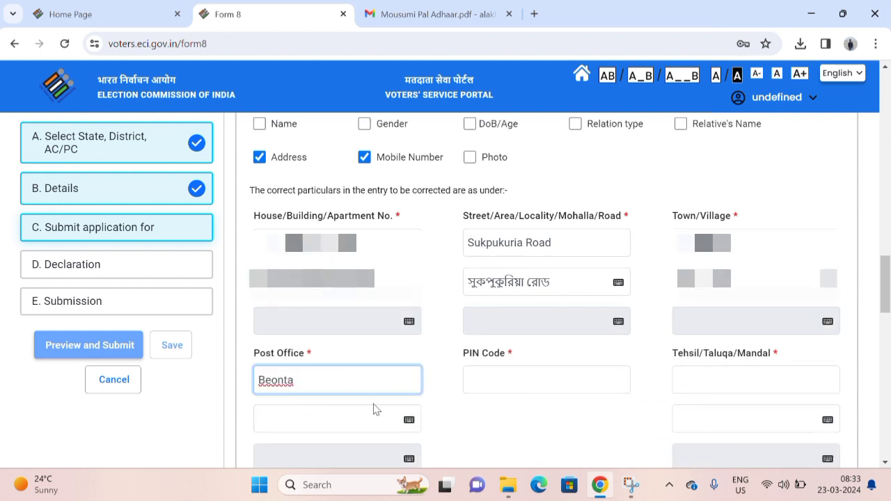
pyautogui.click(470, 380)
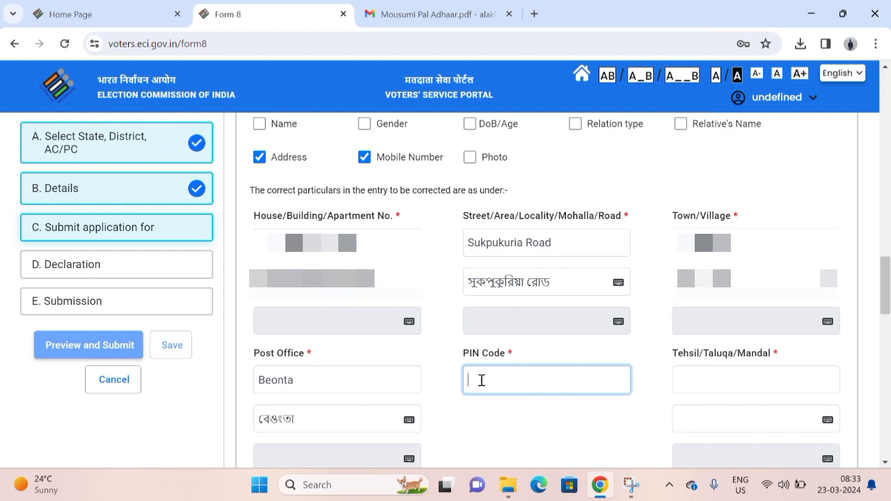
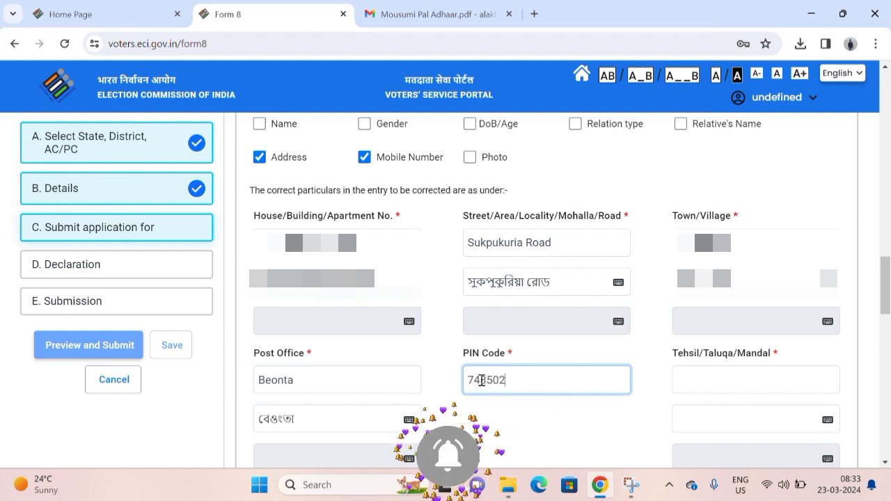
pyautogui.click(686, 381)
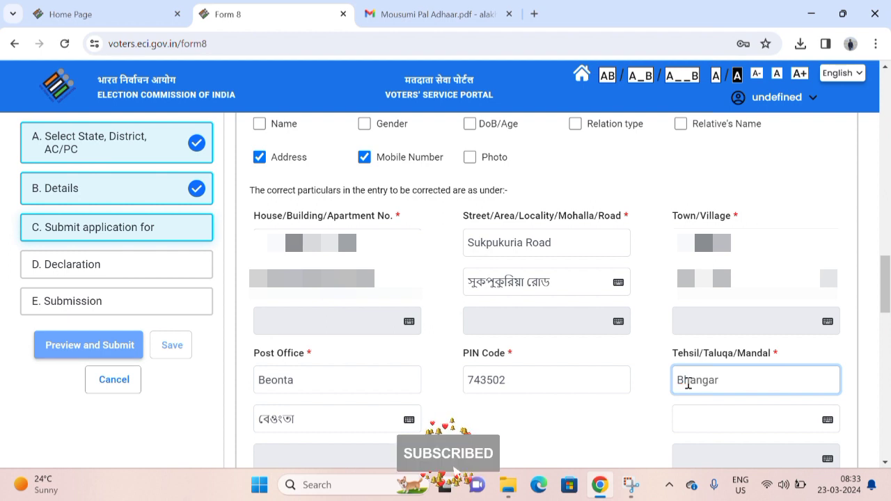
pyautogui.click(575, 431)
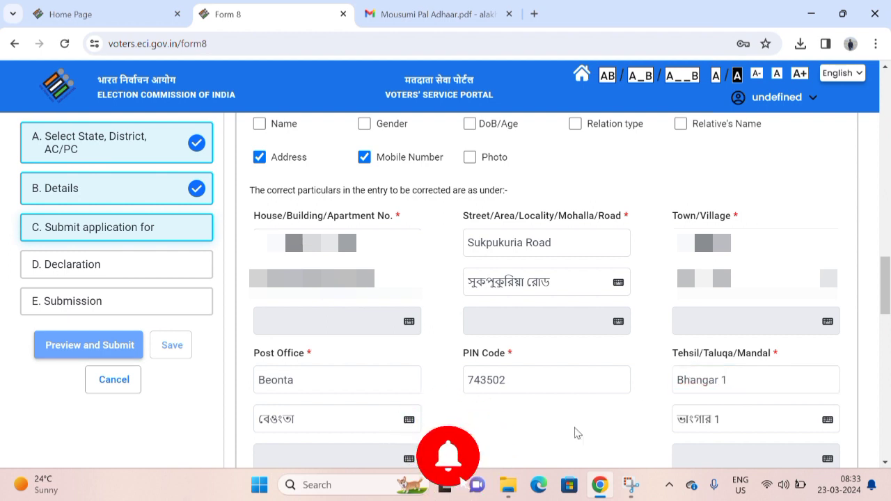
pyautogui.scroll(-4, 572, 424)
pyautogui.scroll(4, 498, 351)
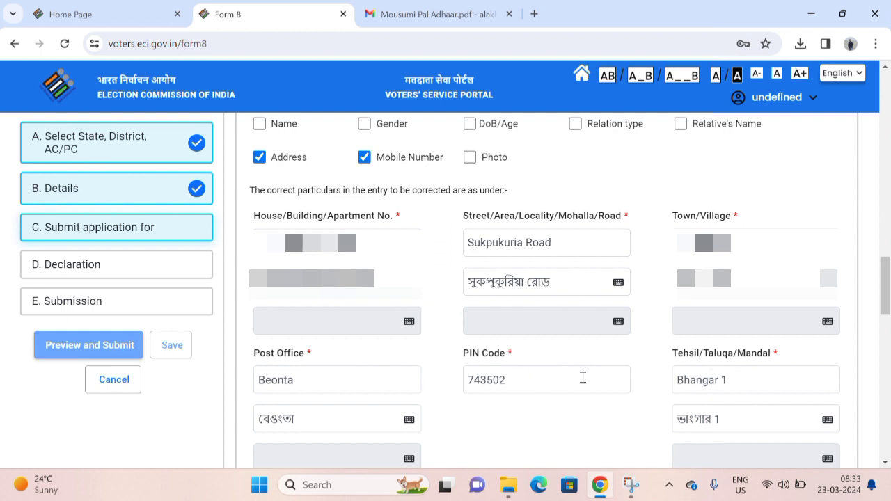
pyautogui.scroll(-2, 581, 376)
# Enter the new 10-digit mobile number after +91 so it validates without error
pyautogui.scroll(-2, 446, 380)
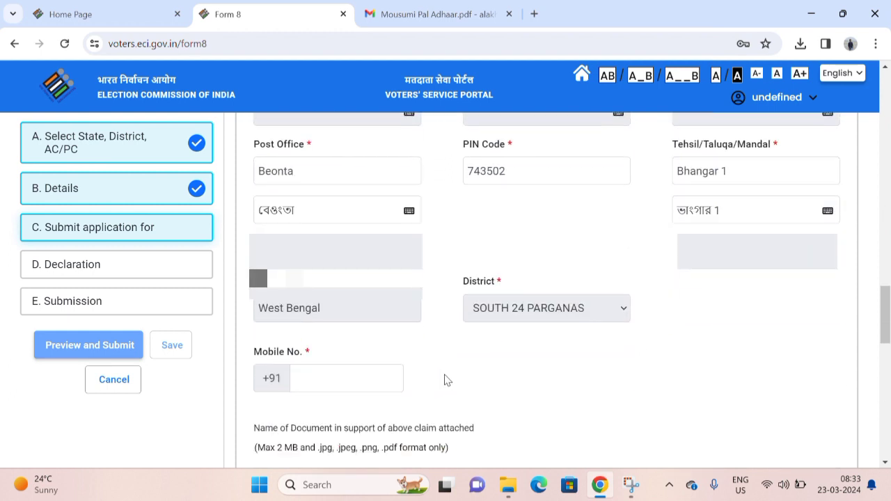
pyautogui.click(329, 315)
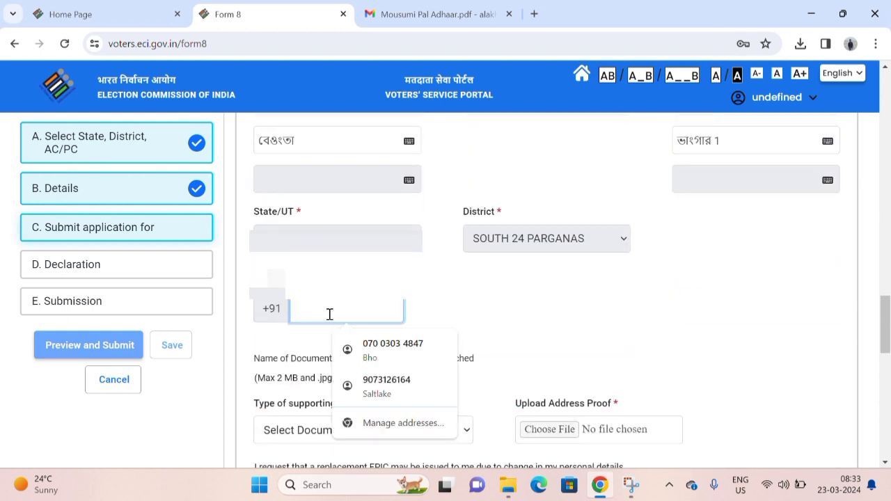
pyautogui.write('89')
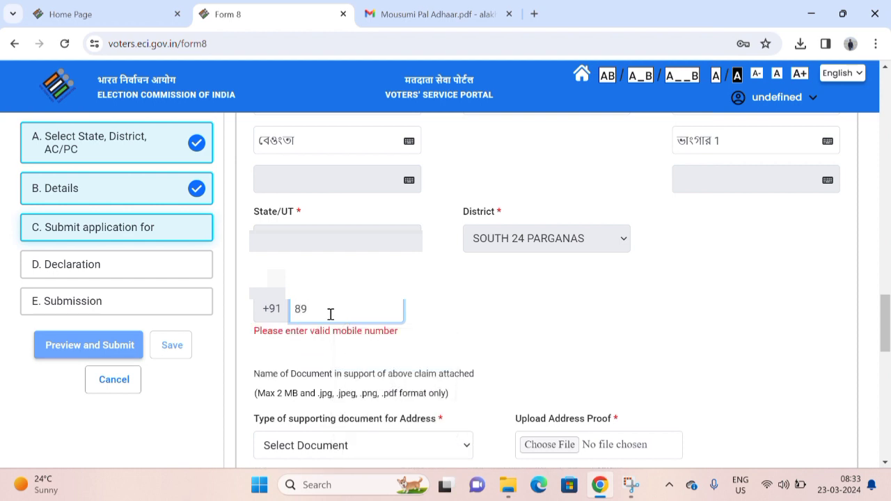
pyautogui.write('27')
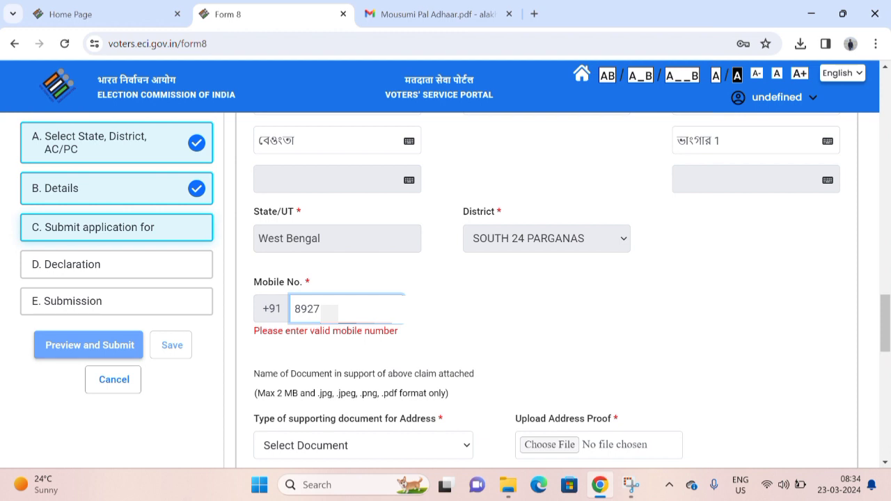
pyautogui.write('50')
pyautogui.click(499, 326)
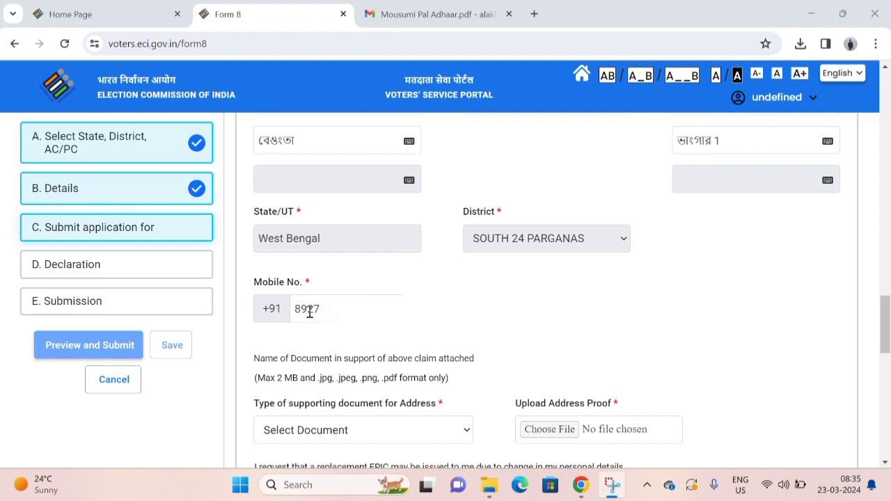
pyautogui.scroll(-1, 397, 334)
pyautogui.scroll(-1, 398, 334)
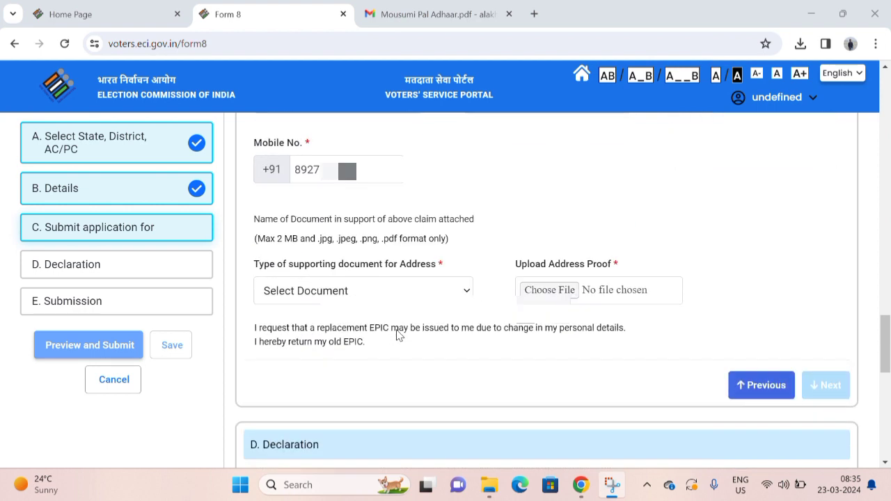
# Choose Aadhaar Card as the address-proof document and upload the Aadhaar PDF from Downloads
pyautogui.click(409, 292)
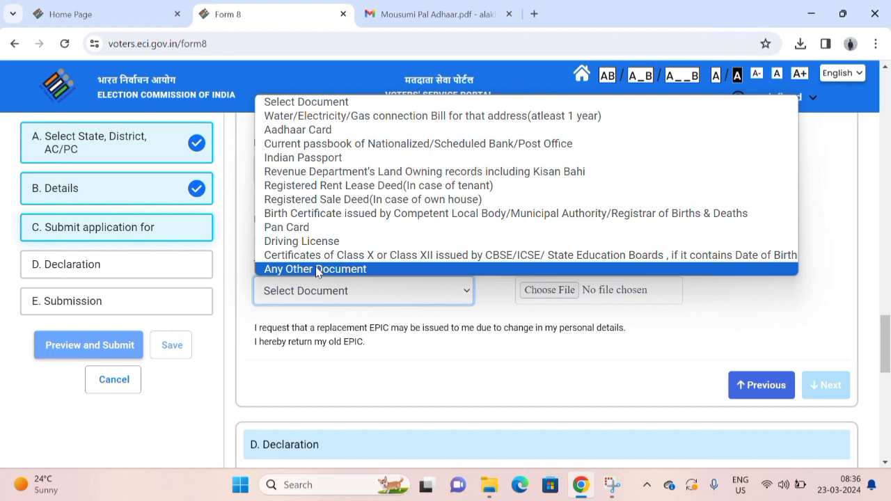
pyautogui.click(296, 132)
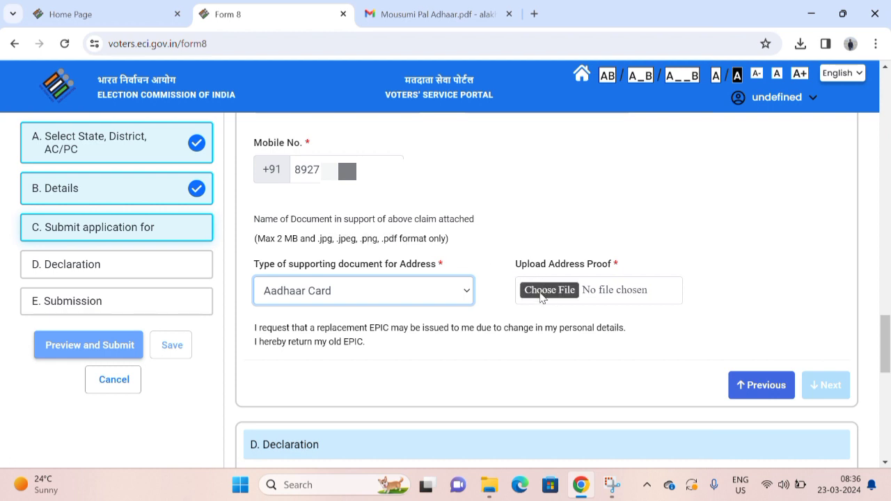
pyautogui.click(548, 290)
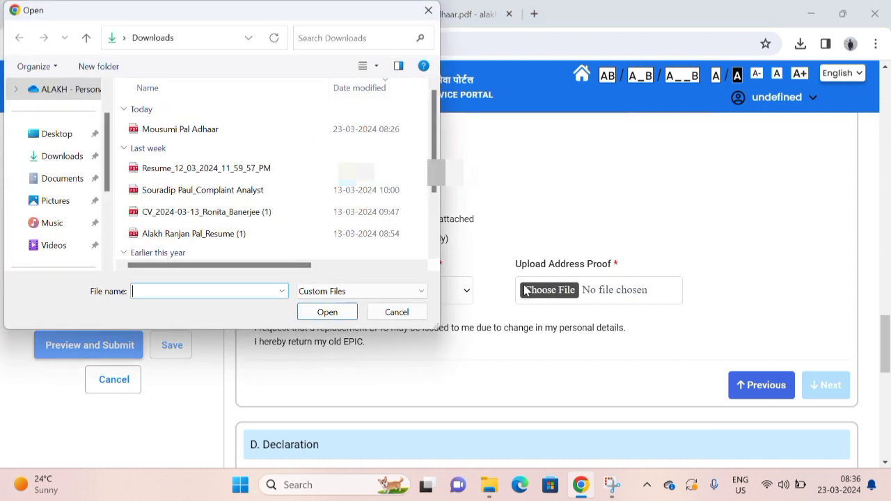
pyautogui.click(209, 131)
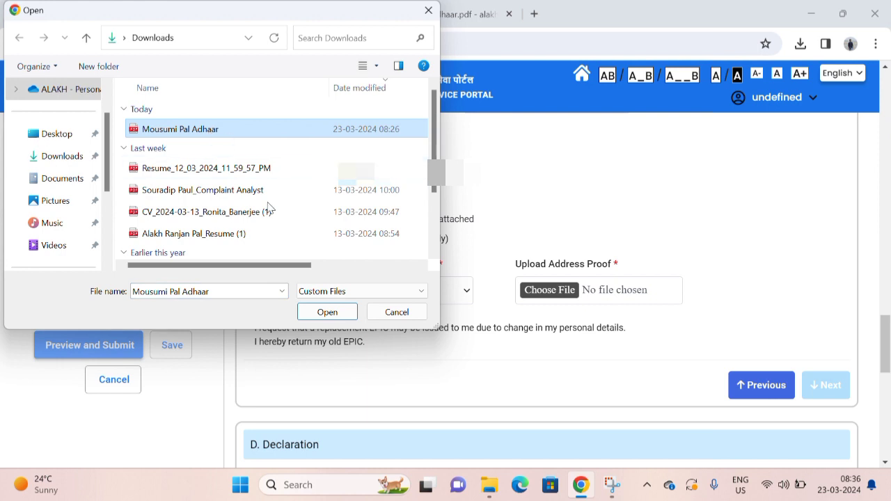
pyautogui.click(326, 312)
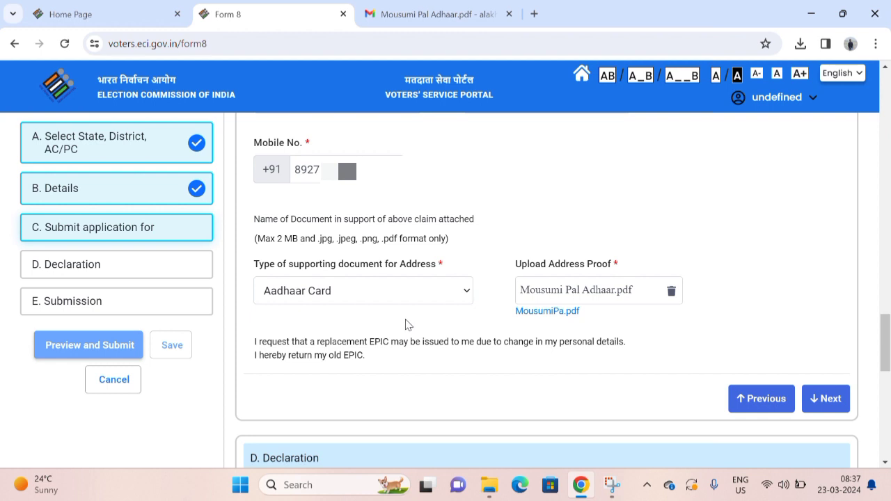
pyautogui.scroll(-3, 407, 325)
# Finish section C and enter the place of declaration in D. Declaration
pyautogui.click(825, 190)
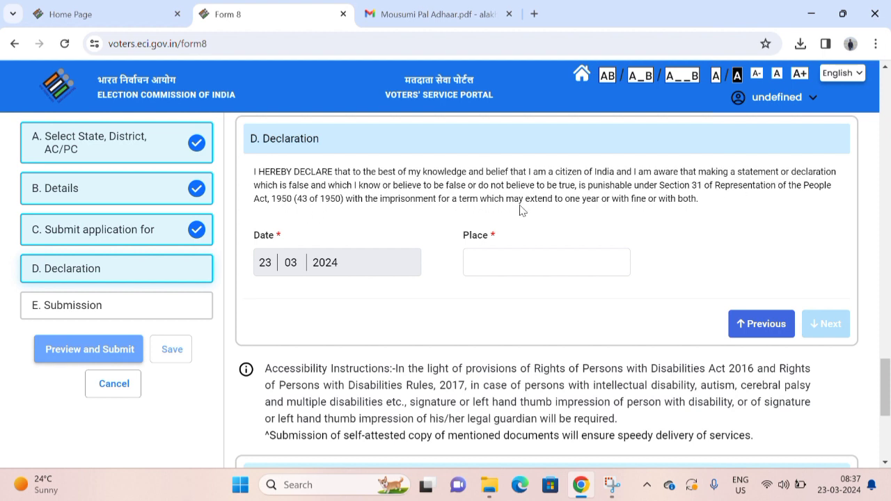
pyautogui.click(538, 257)
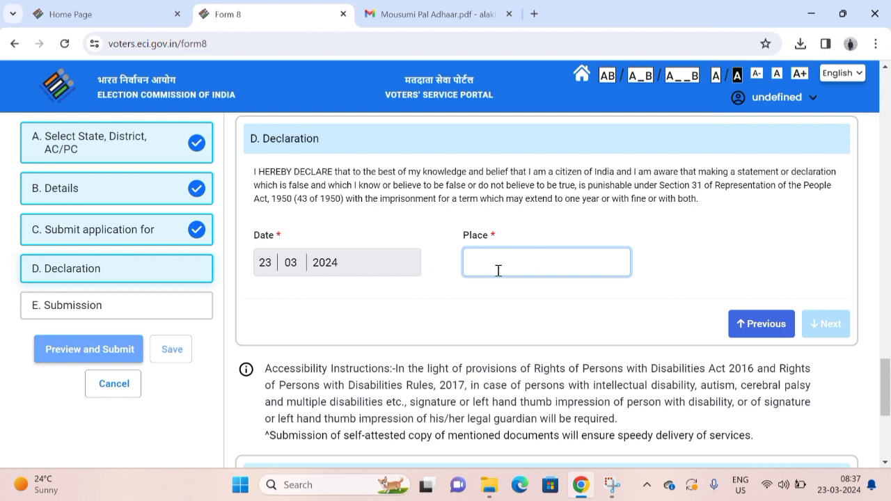
pyautogui.write('Bhojerhat')
pyautogui.click(502, 307)
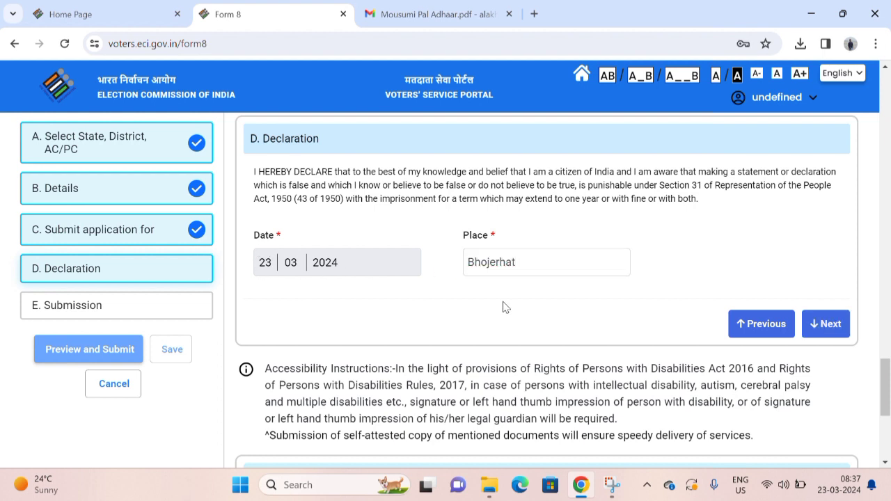
pyautogui.scroll(-2, 529, 299)
# Advance to E. Submission and scroll through the form to review the entries
pyautogui.click(813, 193)
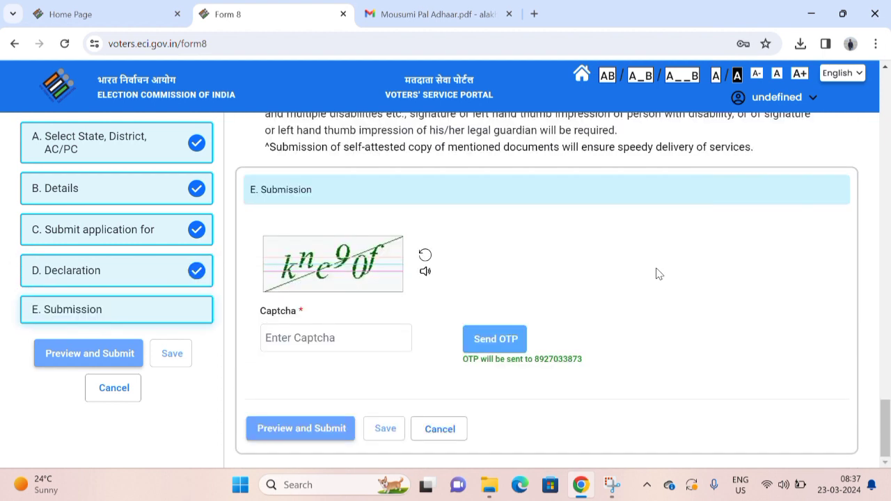
pyautogui.scroll(20, 637, 313)
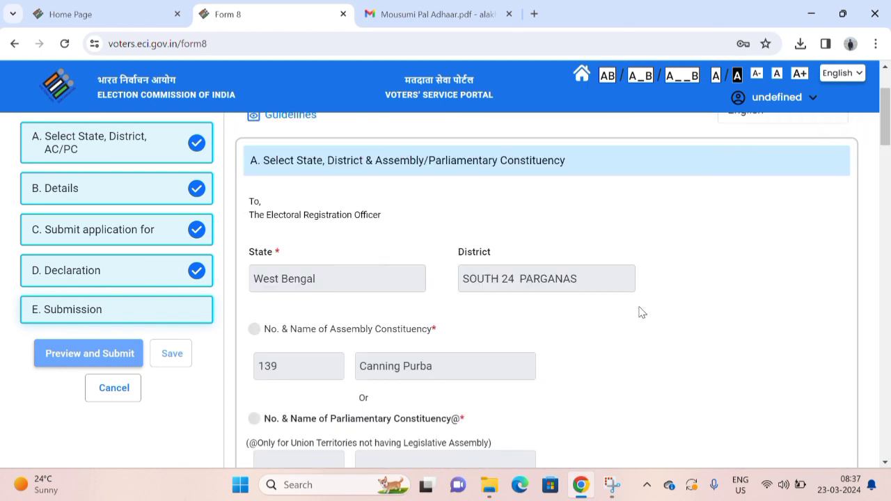
pyautogui.scroll(-8, 399, 318)
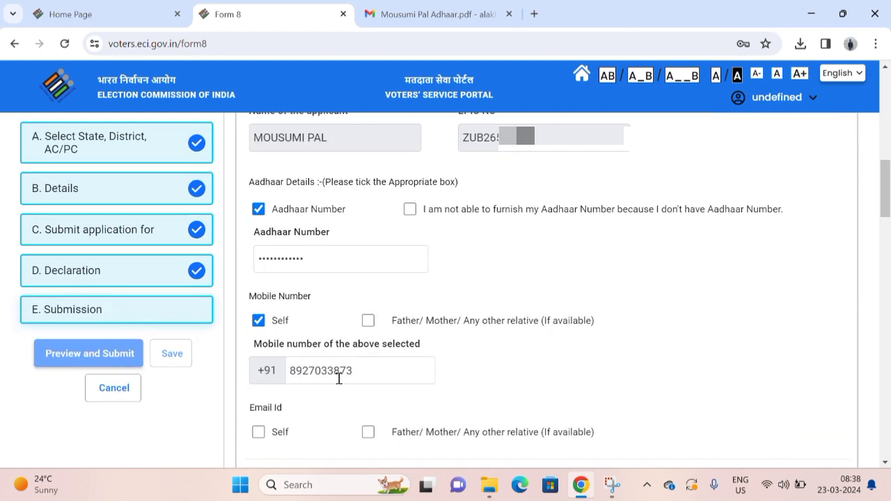
pyautogui.scroll(-4, 348, 306)
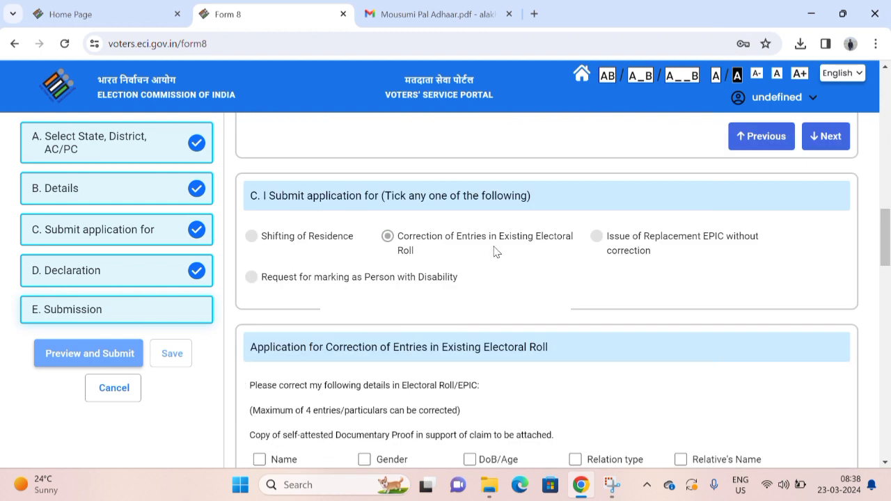
pyautogui.scroll(-3, 454, 161)
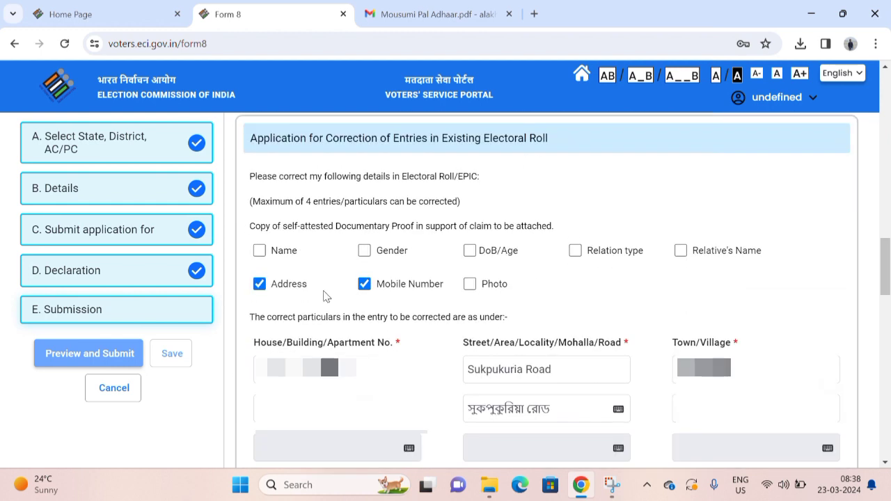
pyautogui.scroll(-1, 833, 339)
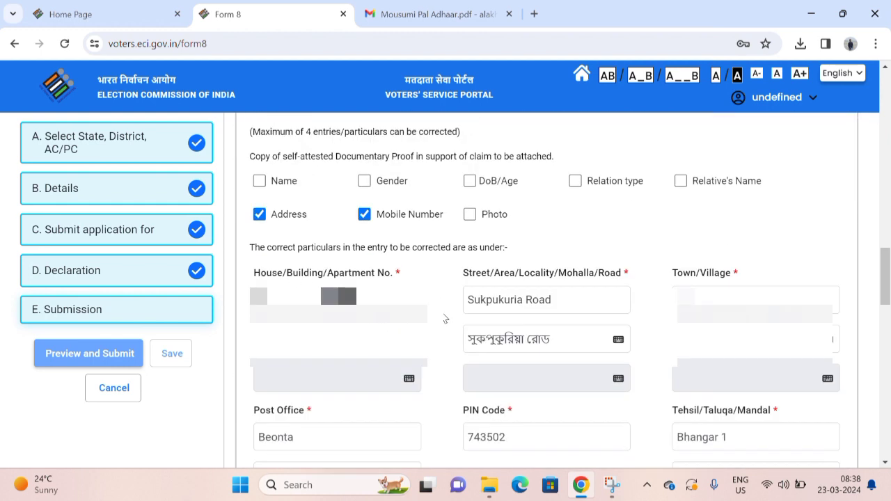
pyautogui.scroll(-2, 445, 318)
pyautogui.scroll(-1, 501, 309)
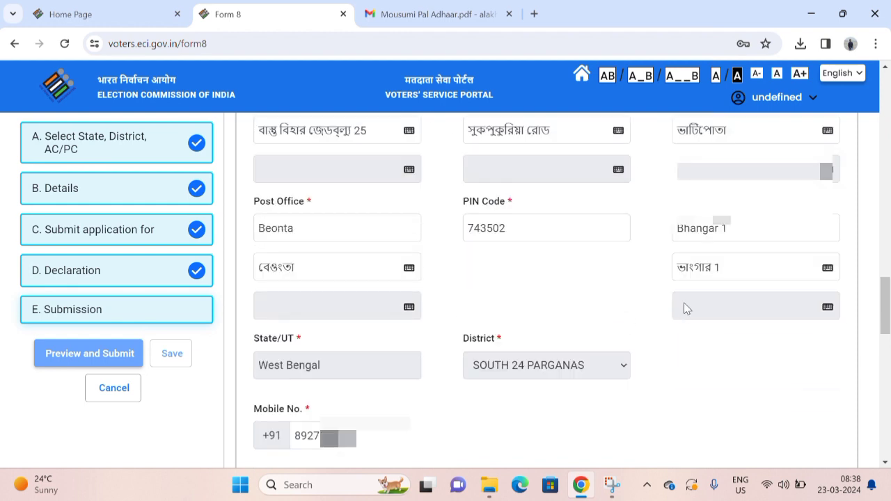
pyautogui.scroll(-3, 368, 292)
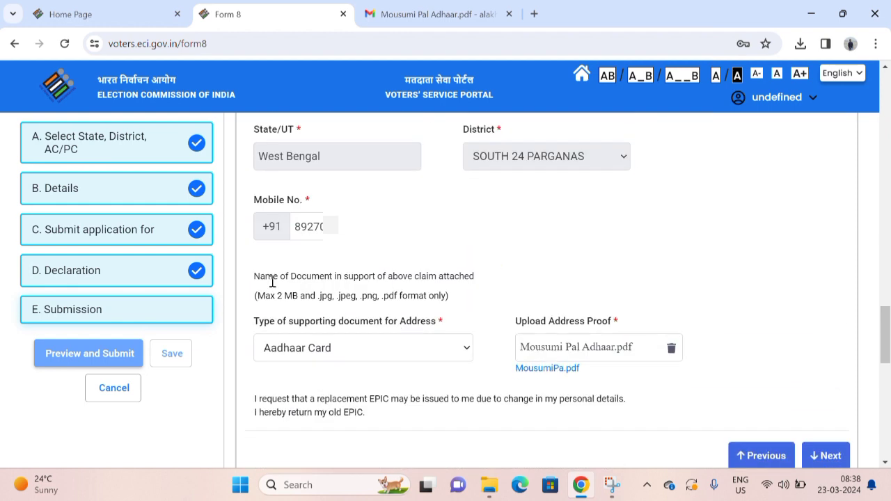
pyautogui.scroll(-7, 278, 278)
# Fill in the captcha, retyping it after it refreshes
pyautogui.click(315, 333)
pyautogui.write('knc90f')
pyautogui.click(301, 341)
pyautogui.write('1prqh9')
# Send an OTP to the registered mobile and enter the received code
pyautogui.click(486, 340)
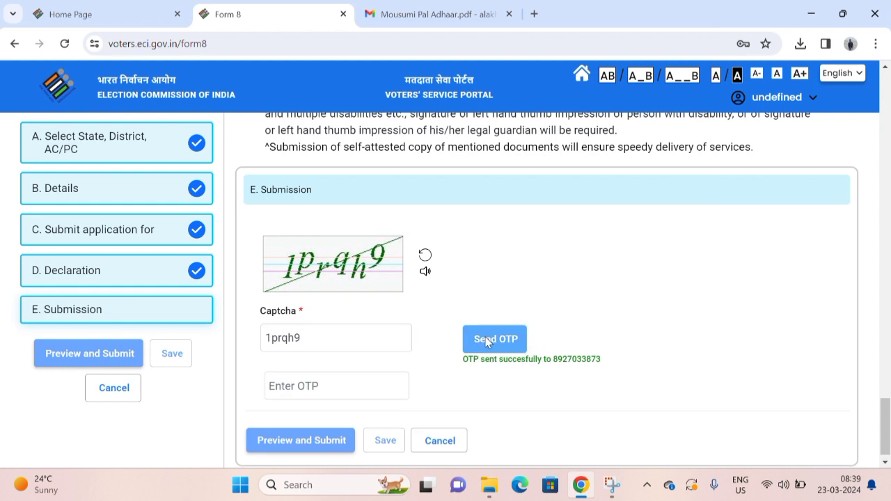
pyautogui.click(360, 398)
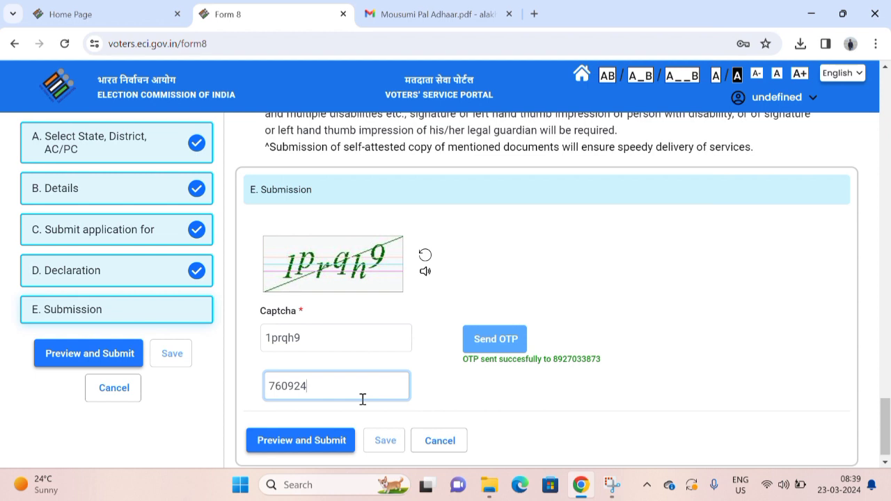
pyautogui.scroll(-1, 365, 397)
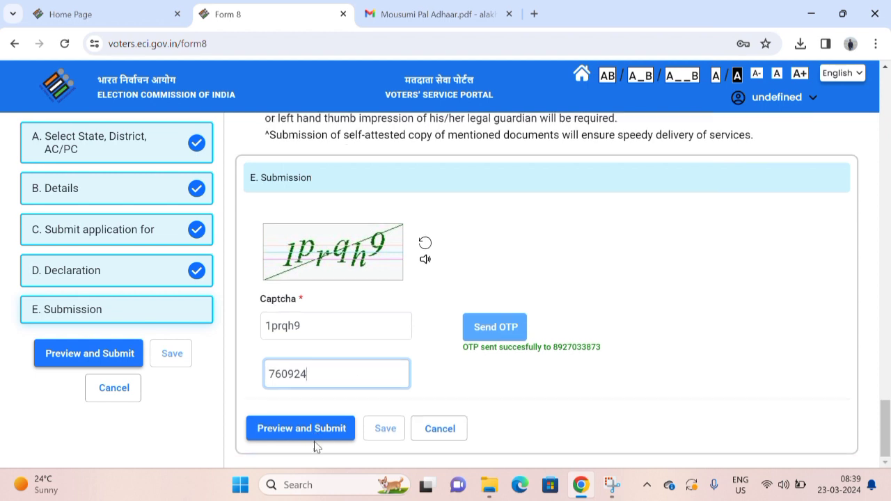
pyautogui.click(314, 430)
pyautogui.scroll(-1, 330, 394)
pyautogui.scroll(-1, 331, 394)
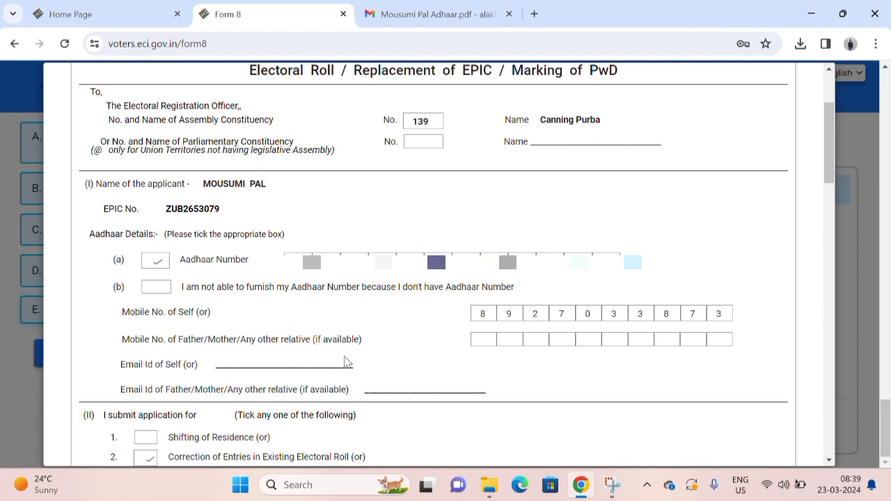
pyautogui.scroll(-1, 345, 362)
pyautogui.scroll(-2, 396, 366)
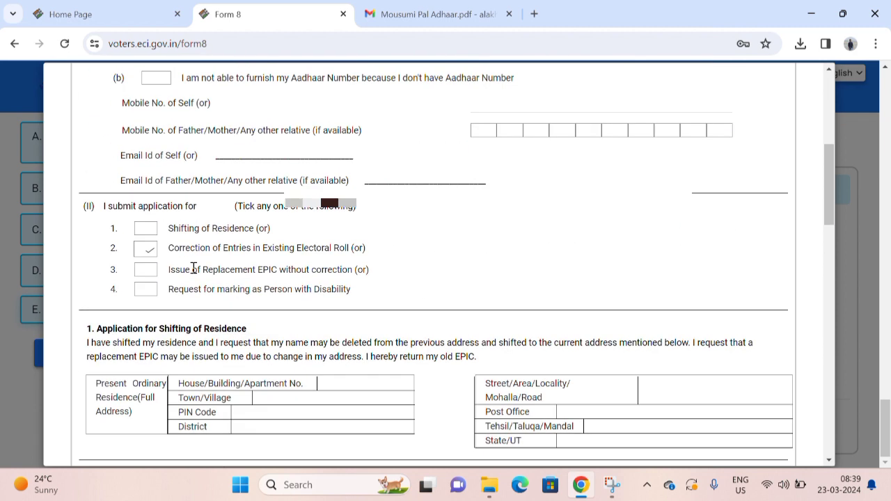
pyautogui.scroll(-3, 366, 280)
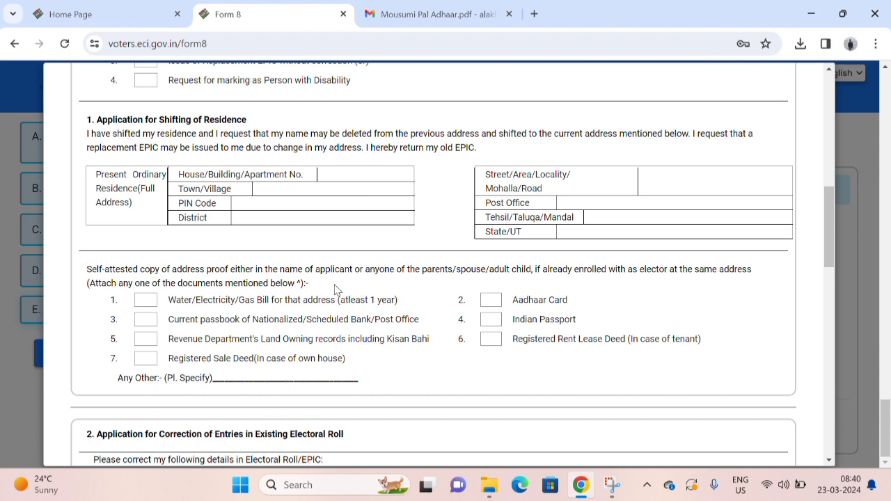
pyautogui.scroll(-3, 341, 290)
pyautogui.scroll(-1, 256, 329)
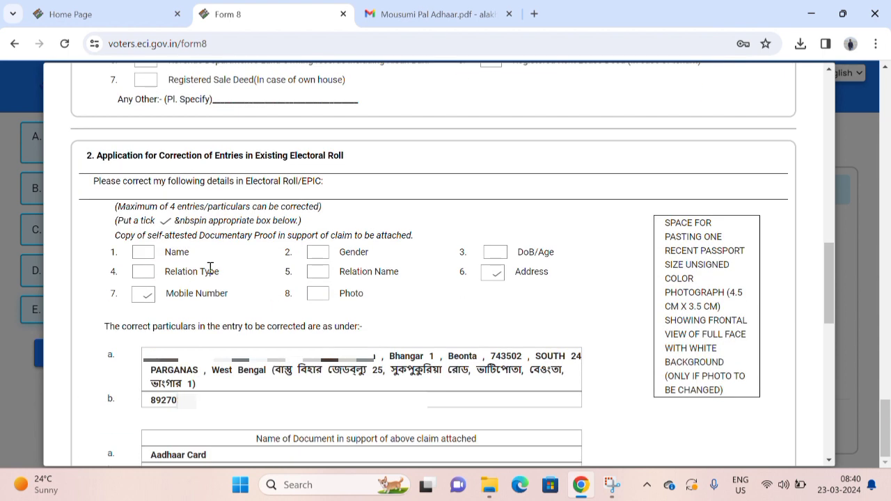
pyautogui.scroll(-1, 226, 276)
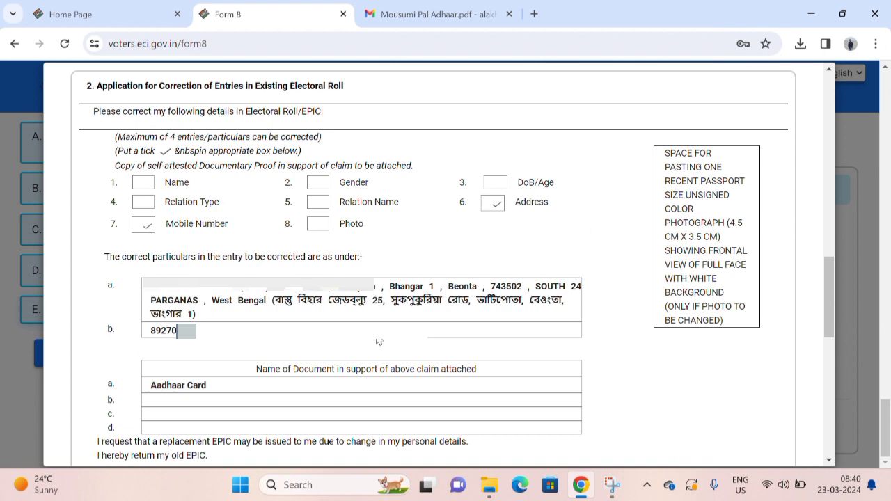
pyautogui.scroll(-1, 382, 341)
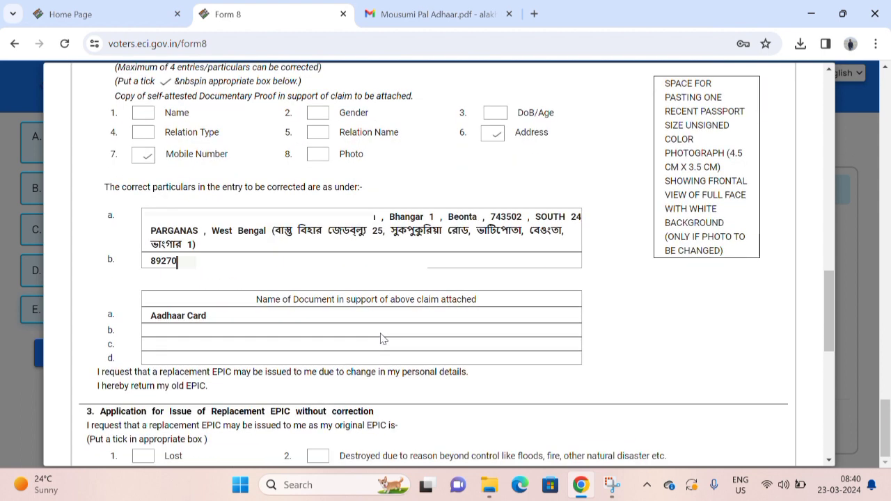
pyautogui.scroll(-4, 390, 334)
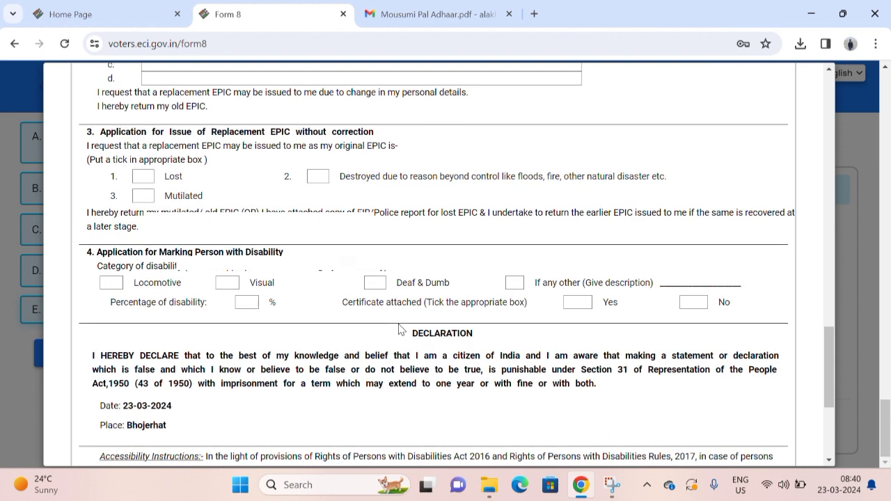
pyautogui.scroll(-3, 399, 329)
pyautogui.scroll(-1, 398, 329)
pyautogui.scroll(3, 398, 329)
pyautogui.scroll(-3, 398, 329)
# Return from the preview and append the locality to the Street/Area field
pyautogui.click(663, 442)
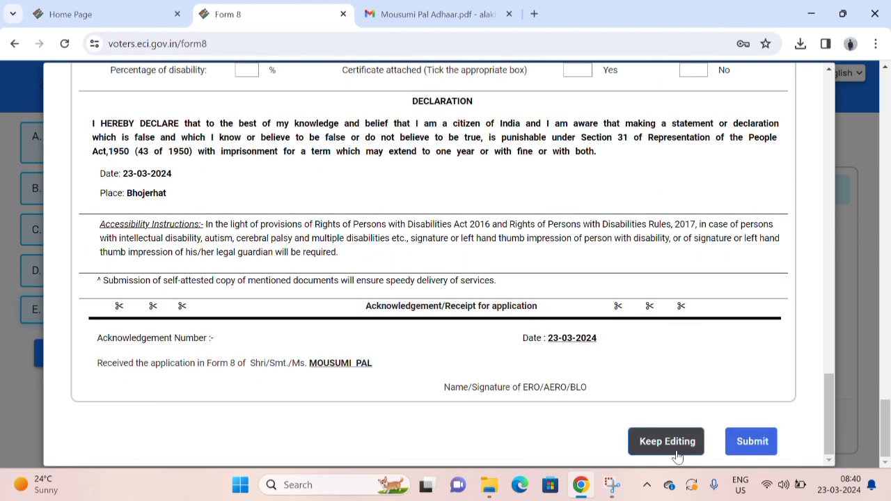
pyautogui.scroll(6, 487, 380)
pyautogui.scroll(5, 459, 370)
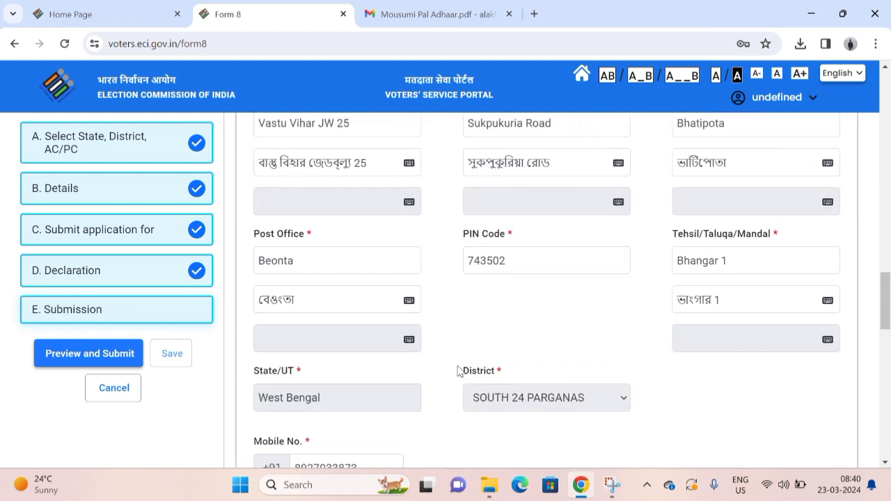
pyautogui.click(562, 273)
pyautogui.write(', Bhojerhat')
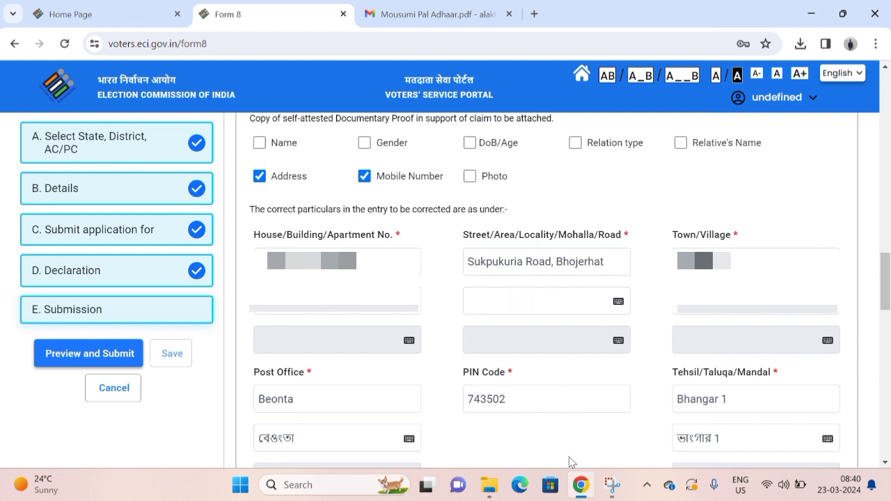
# Enter the new captcha in the E. Submission section
pyautogui.scroll(-10, 513, 390)
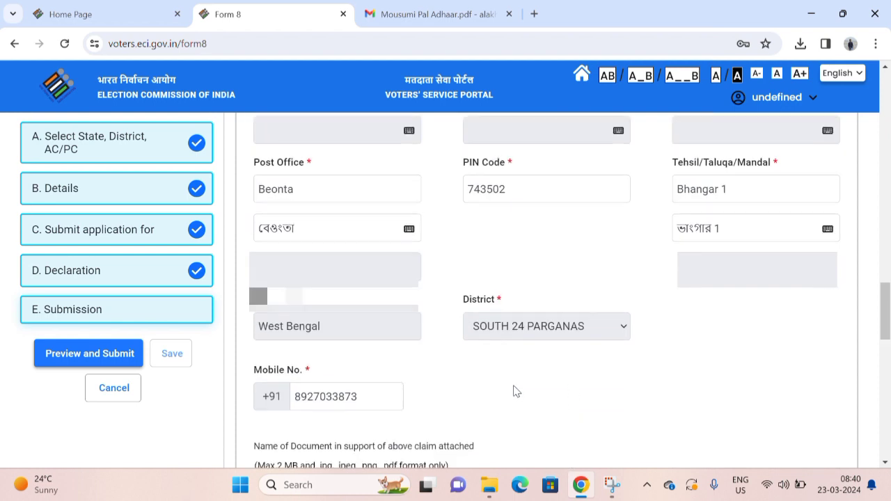
pyautogui.scroll(-8, 513, 348)
pyautogui.click(286, 335)
pyautogui.write('rjhr8a')
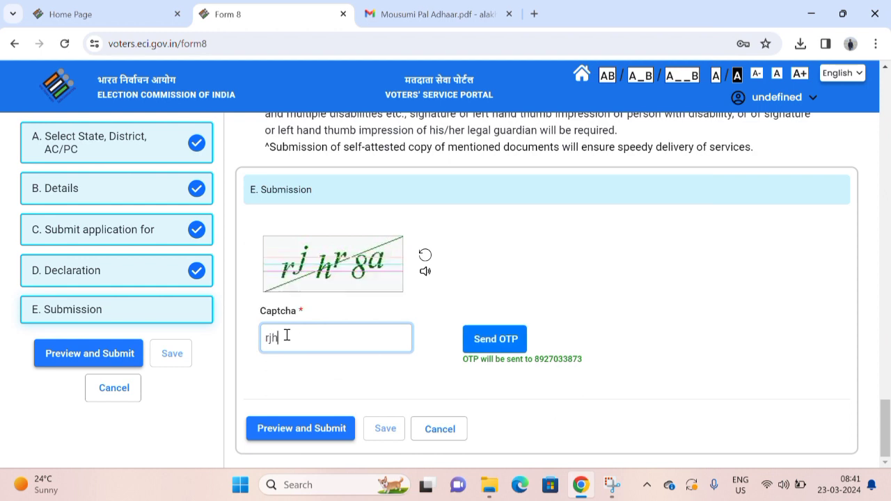
# Retype the refreshed captcha and send the OTP to the registered mobile
pyautogui.click(490, 346)
pyautogui.click(326, 309)
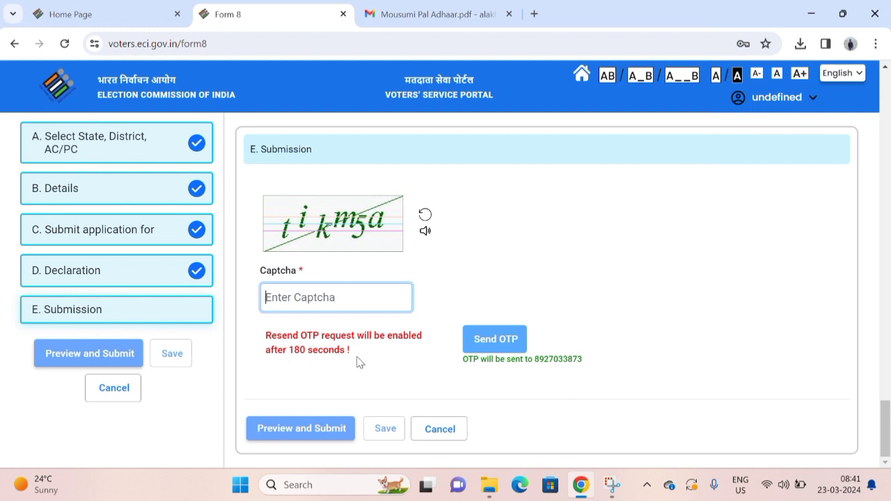
pyautogui.click(309, 298)
pyautogui.write('t')
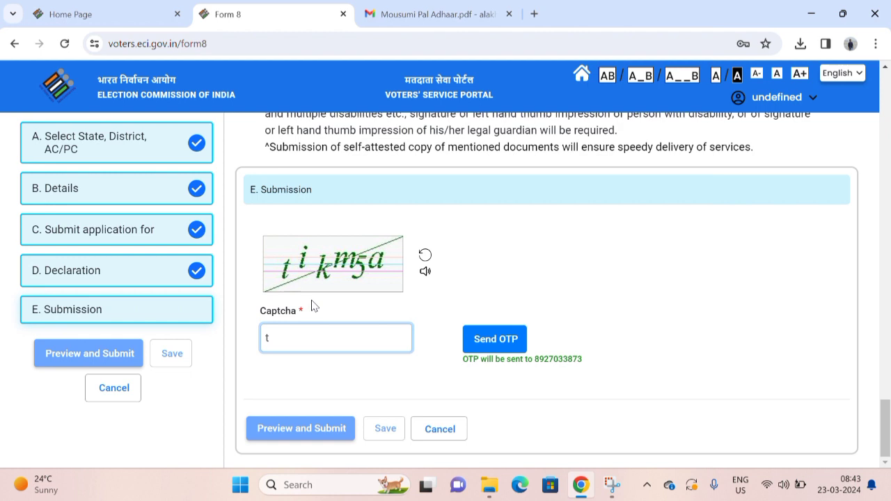
pyautogui.write('ikm5a')
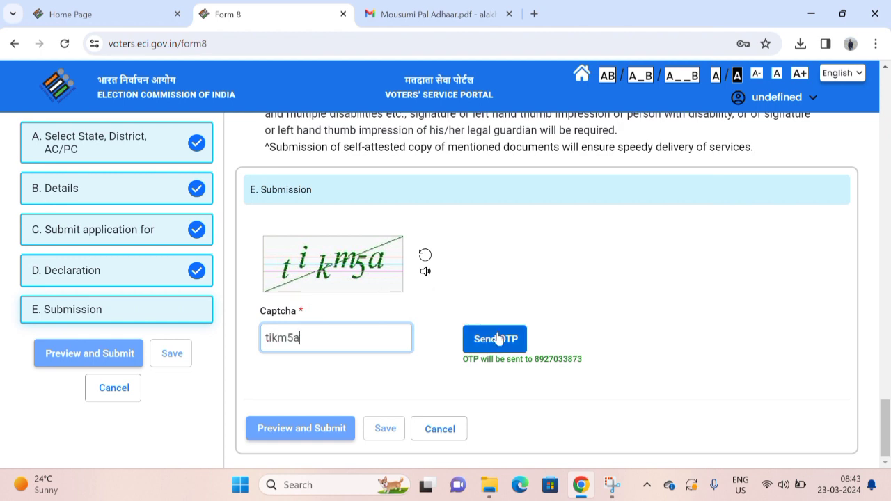
pyautogui.click(497, 338)
# Enter the received OTP and open the Form 8 preview
pyautogui.click(297, 386)
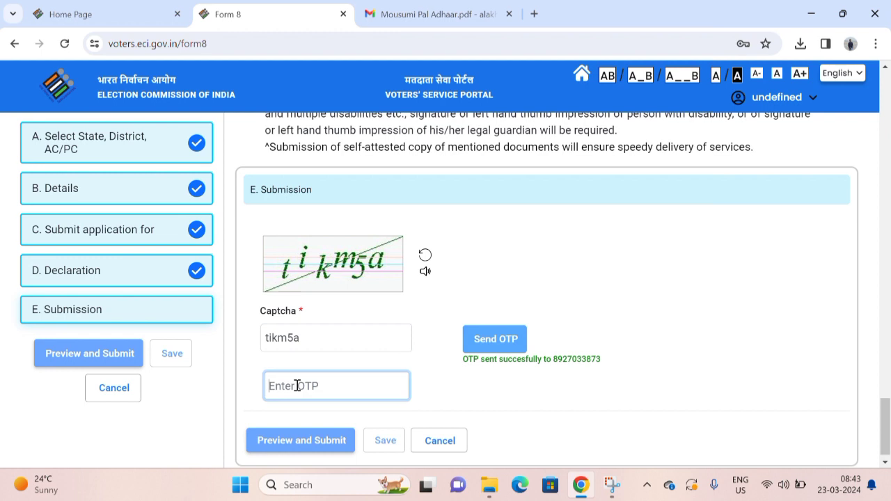
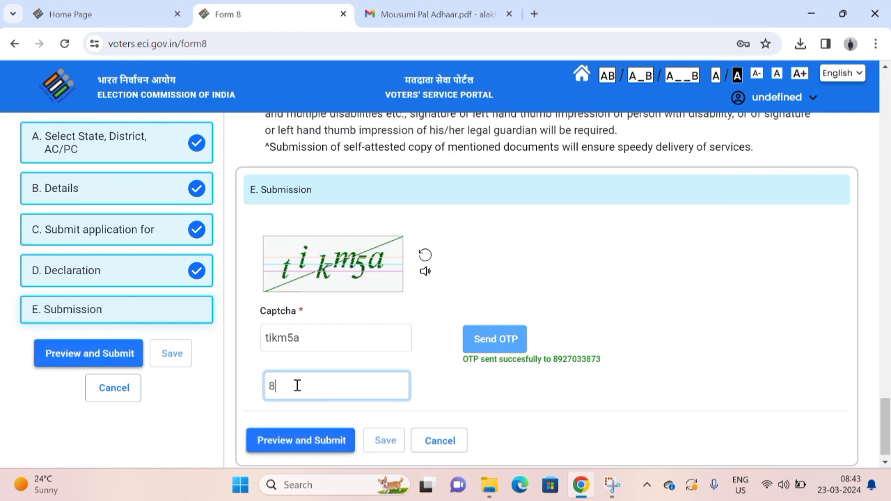
pyautogui.click(300, 440)
pyautogui.scroll(-2, 350, 364)
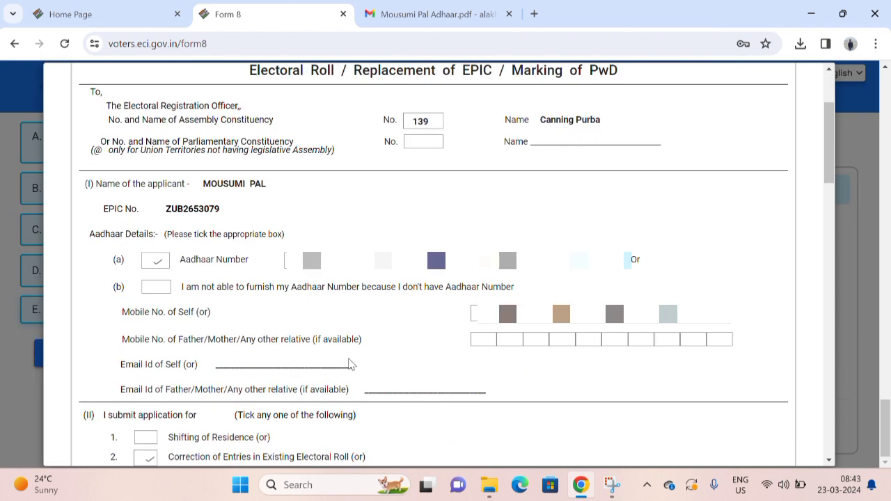
pyautogui.scroll(-2, 355, 363)
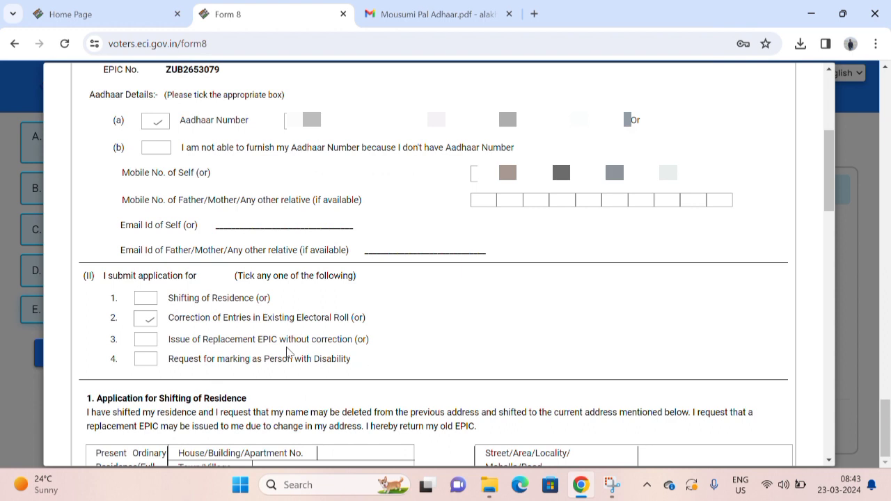
pyautogui.scroll(-3, 146, 317)
pyautogui.scroll(-5, 146, 317)
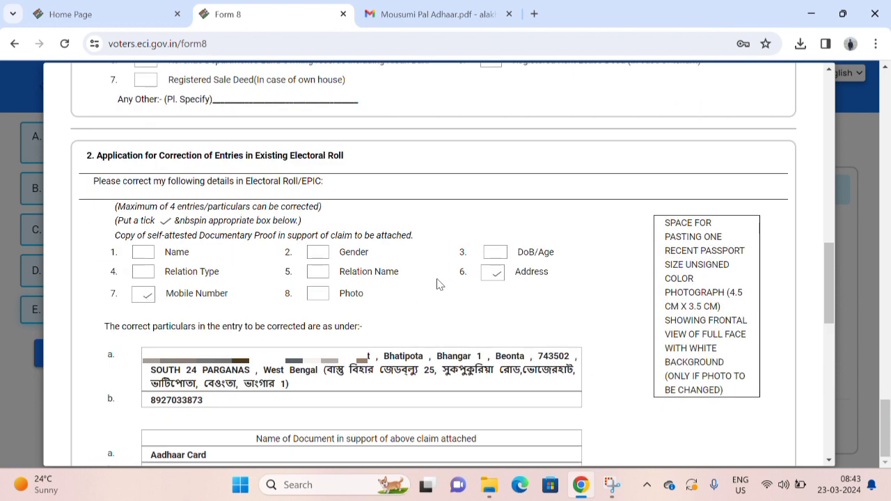
pyautogui.scroll(-1, 185, 305)
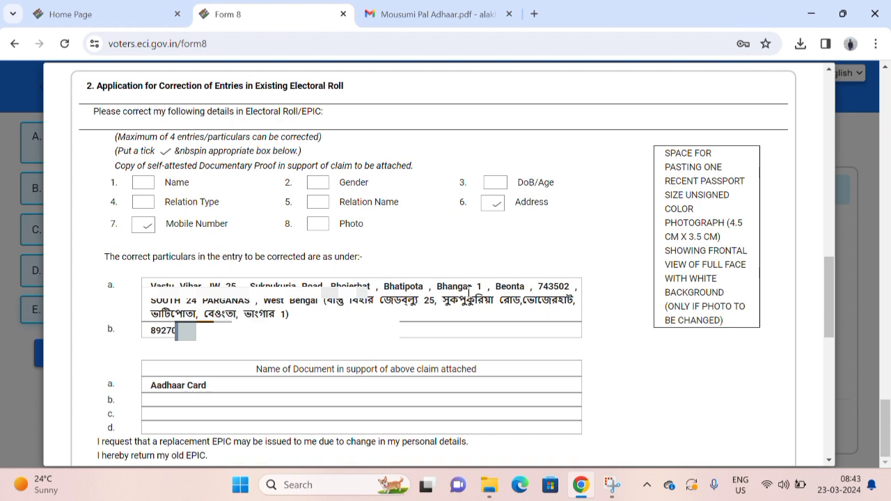
pyautogui.scroll(-2, 235, 310)
pyautogui.scroll(-2, 273, 313)
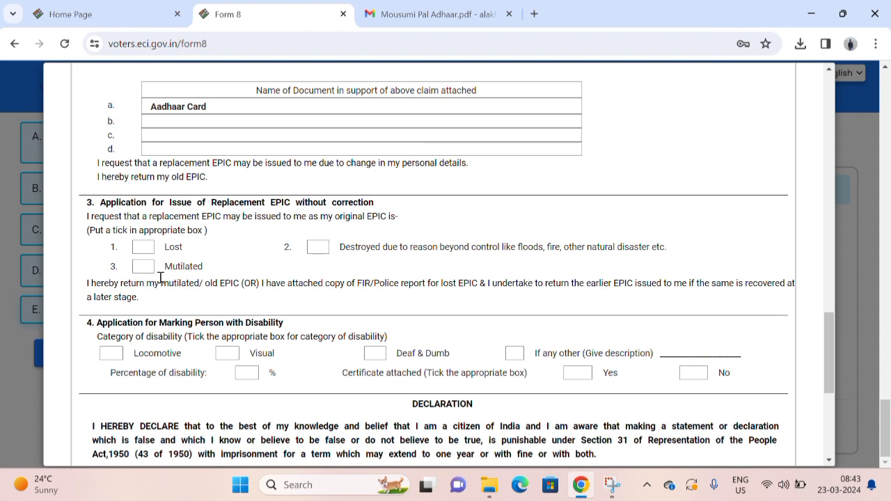
pyautogui.scroll(-1, 232, 307)
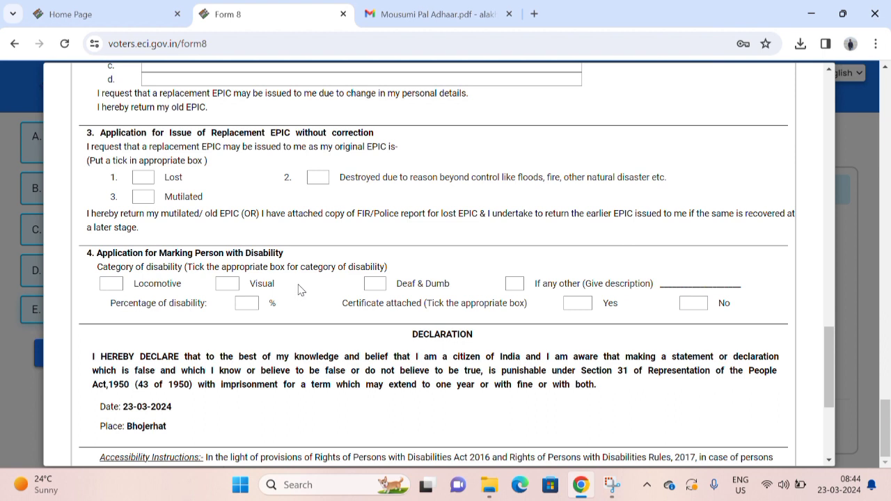
pyautogui.scroll(-1, 302, 283)
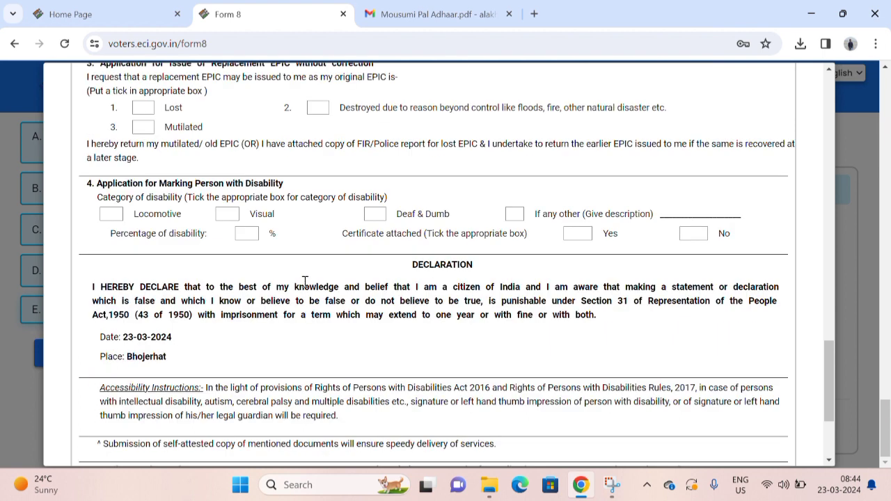
pyautogui.scroll(-1, 234, 294)
pyautogui.scroll(-2, 234, 294)
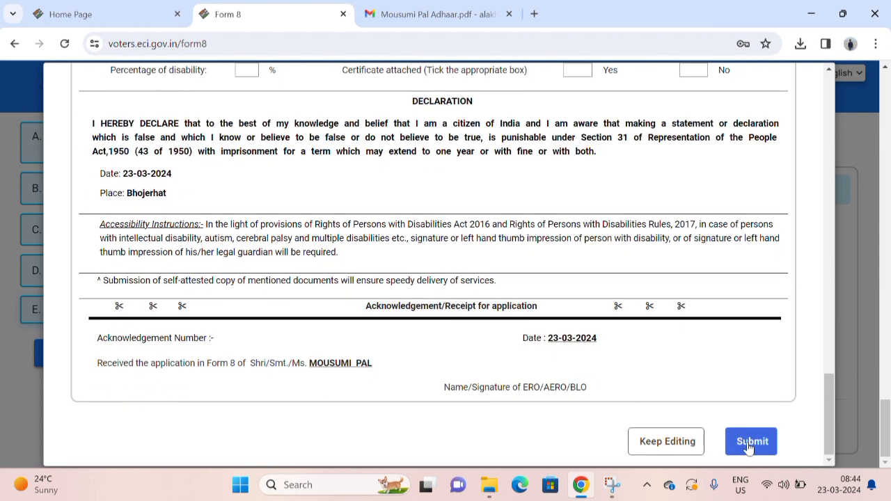
# Submit and confirm Form 8, then download the acknowledgement PDF
pyautogui.click(749, 448)
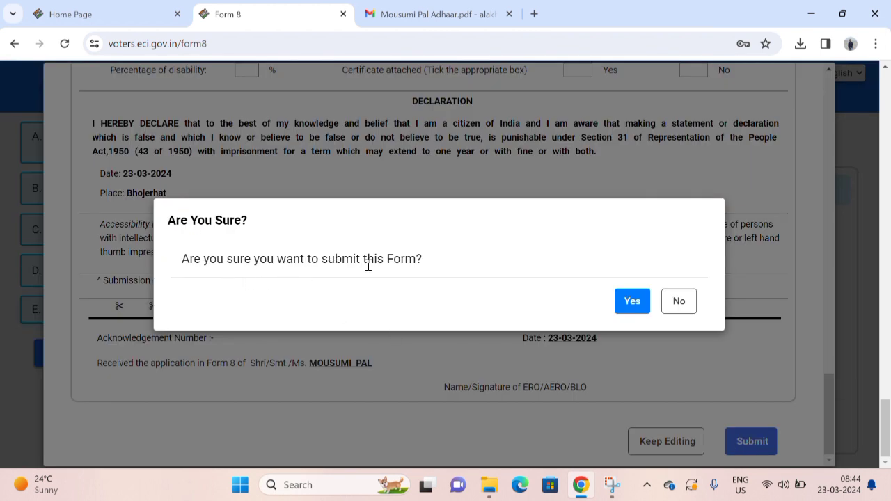
pyautogui.click(629, 306)
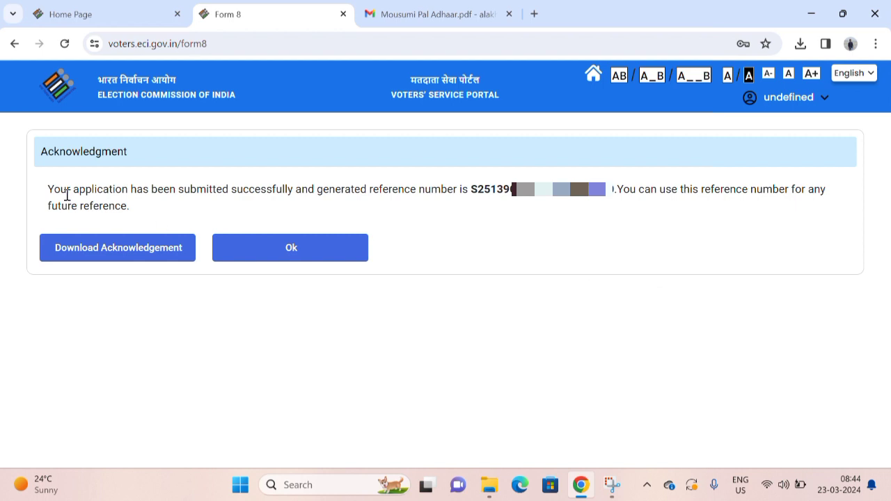
pyautogui.click(126, 251)
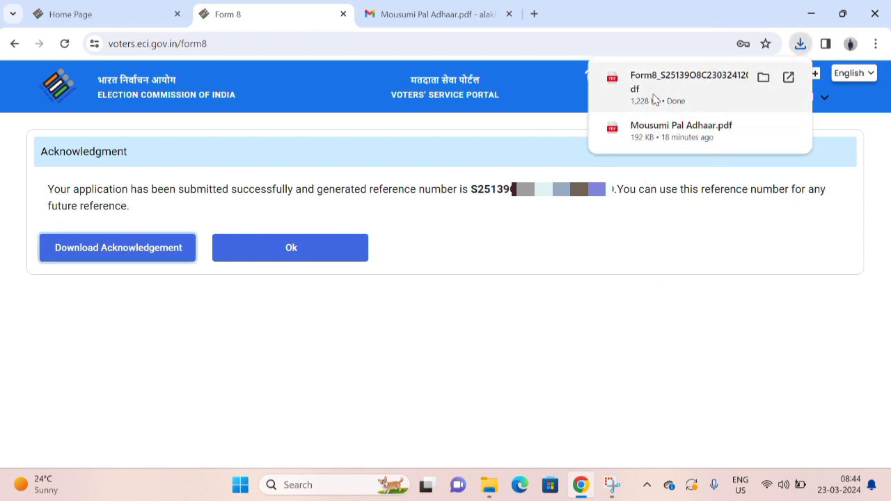
# View the downloaded acknowledgement PDF, then return to the portal tab and close the acknowledgement
pyautogui.click(654, 100)
pyautogui.scroll(-20, 505, 290)
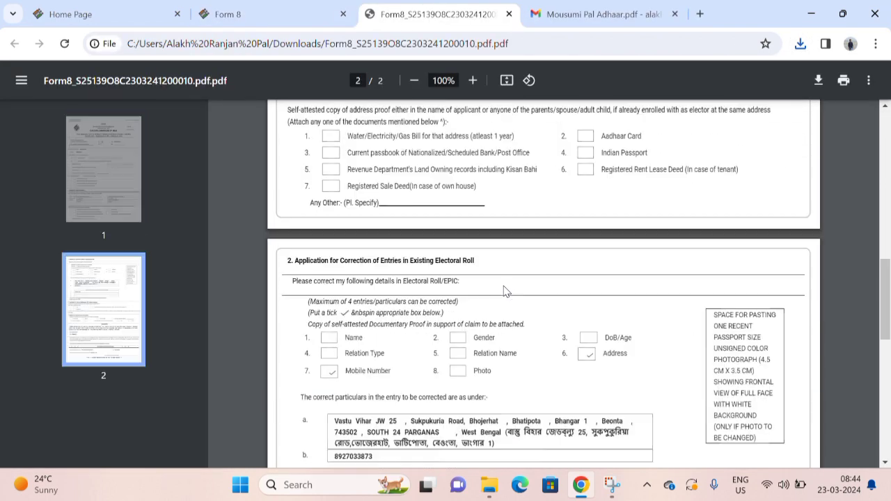
pyautogui.hotkey('ctrl', 'shift', 'Tab')
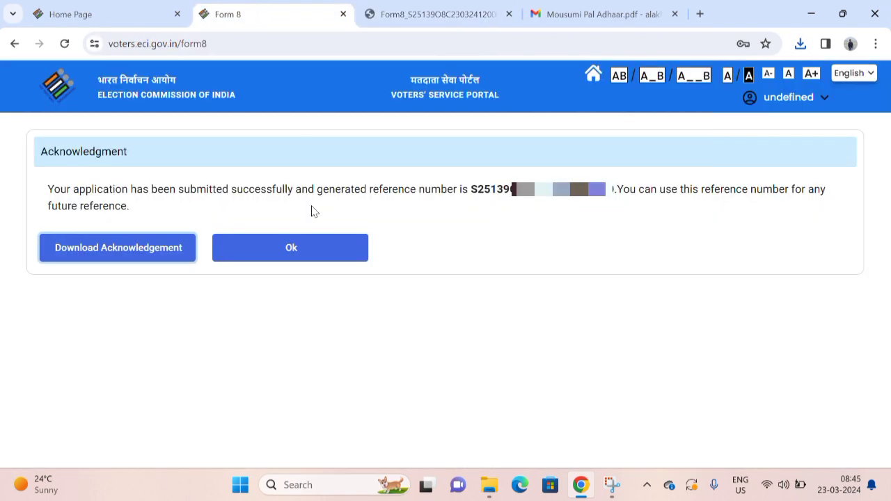
pyautogui.click(305, 249)
# Go to Track Application Status and minimise Chrome
pyautogui.scroll(-7, 309, 251)
pyautogui.scroll(6, 432, 304)
pyautogui.click(760, 216)
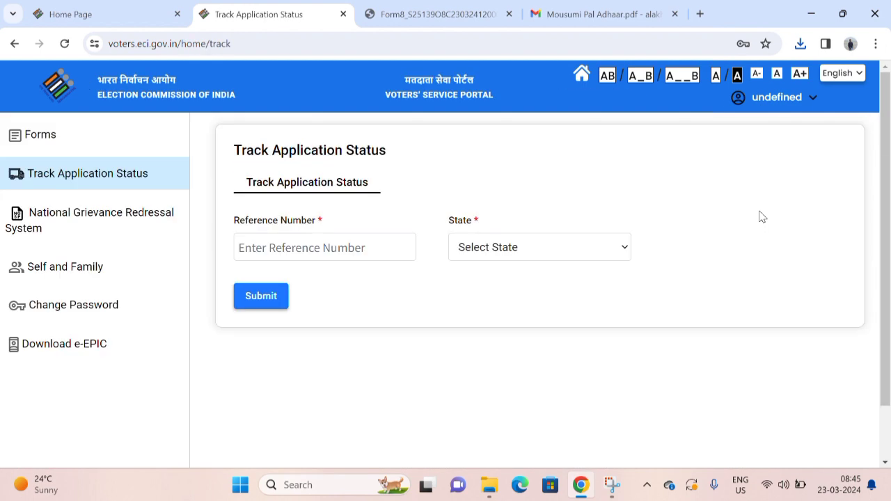
pyautogui.click(811, 14)
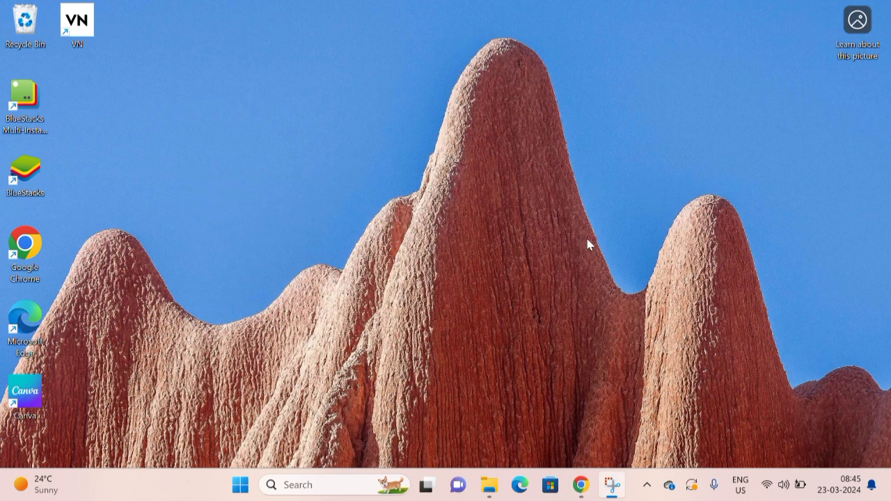